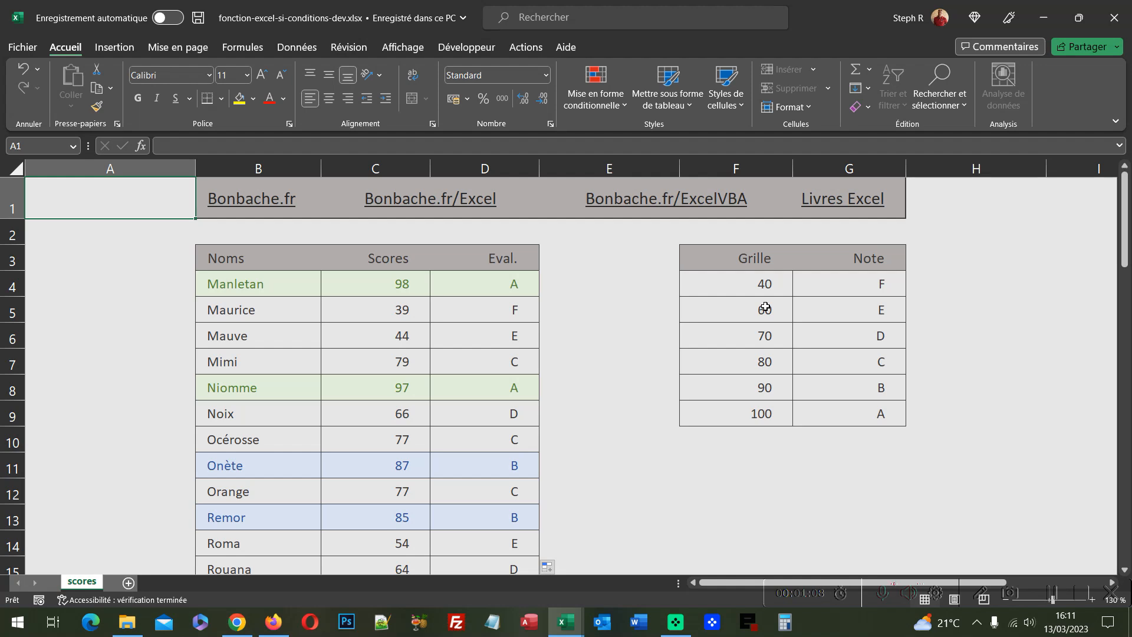
Step: Close the finished demo workbook
left_click(1118, 24)
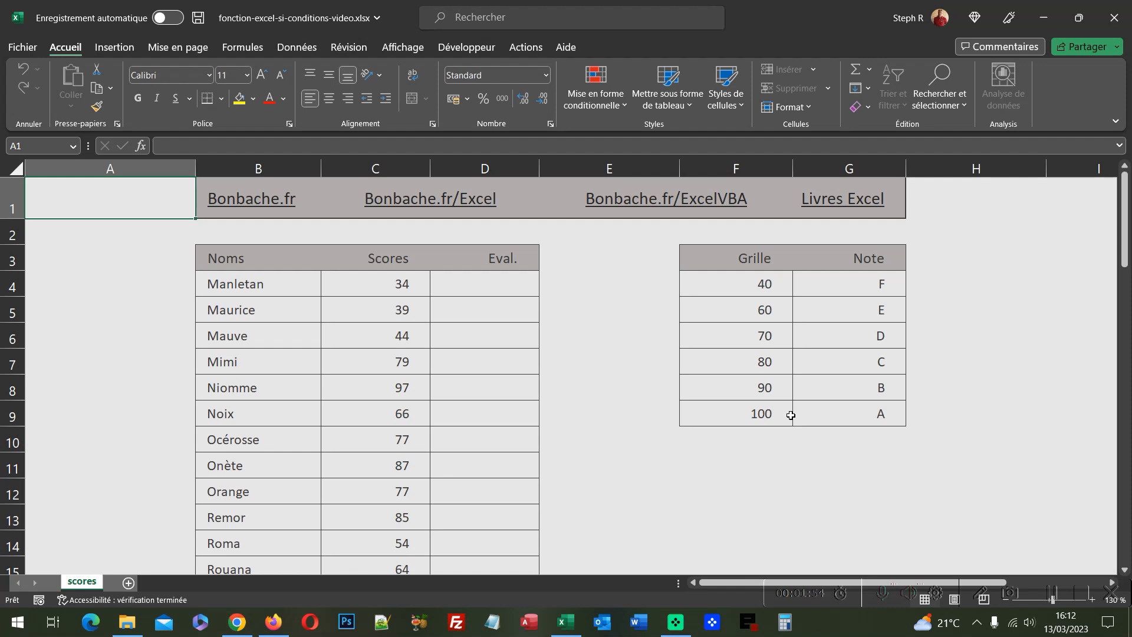
Step: Start a SI.CONDITIONS formula in Manletan's Eval. cell D4
left_click(507, 288)
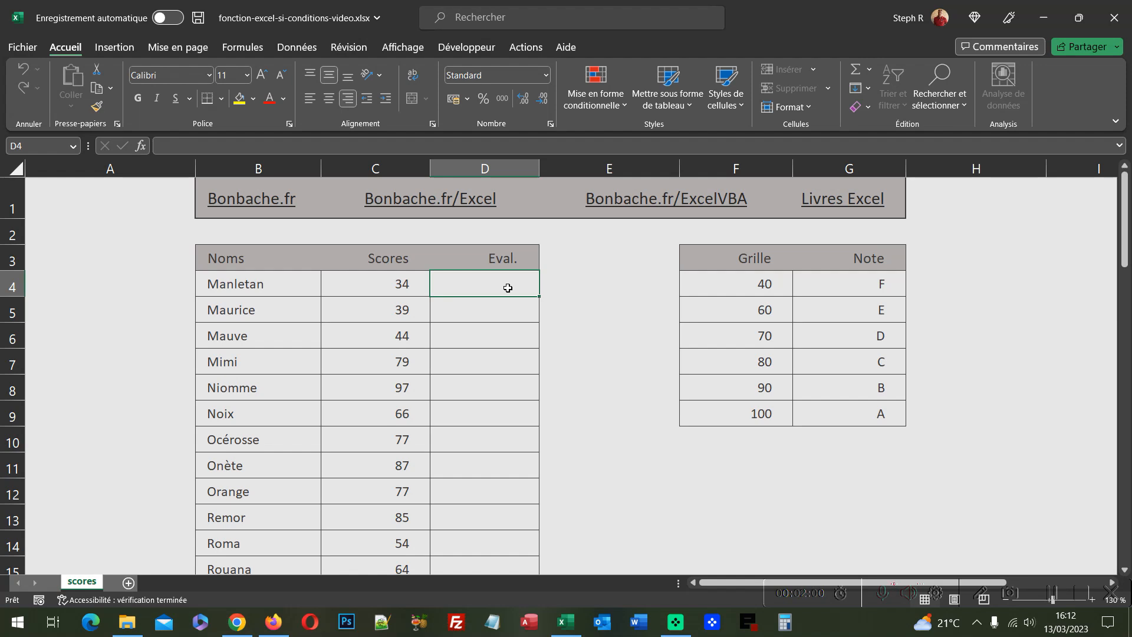
type("=")
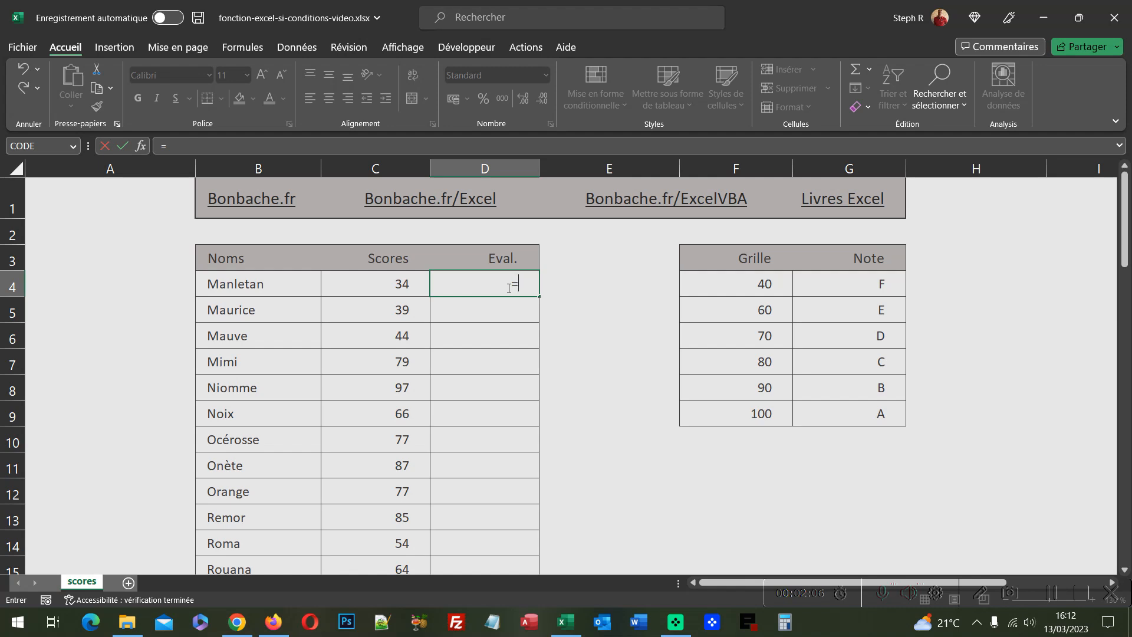
type("Si")
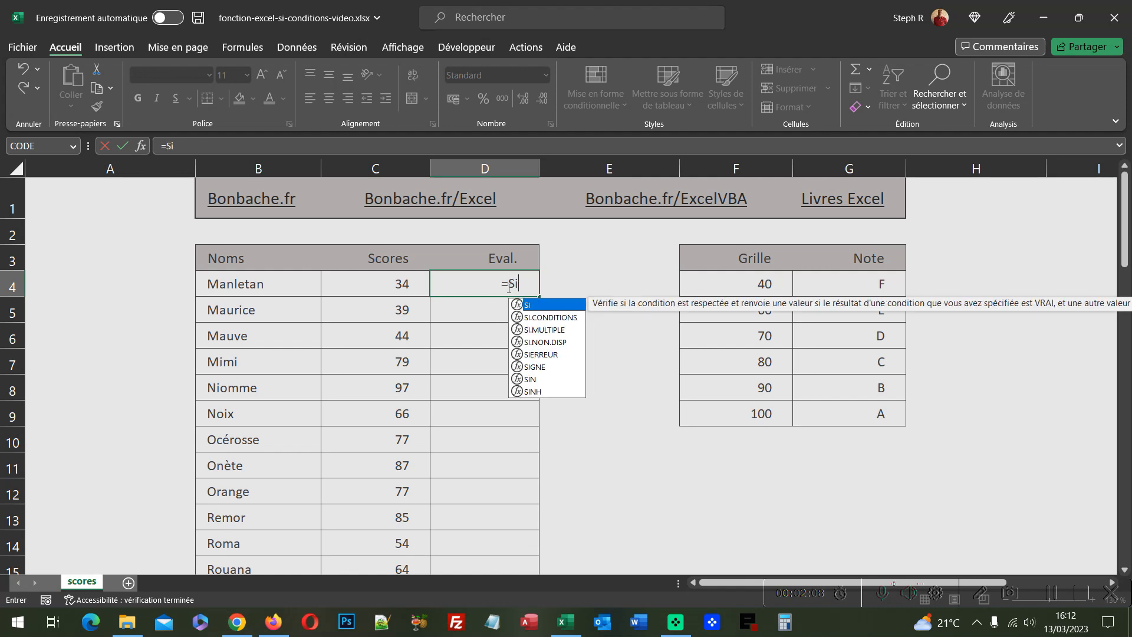
type(".Condit")
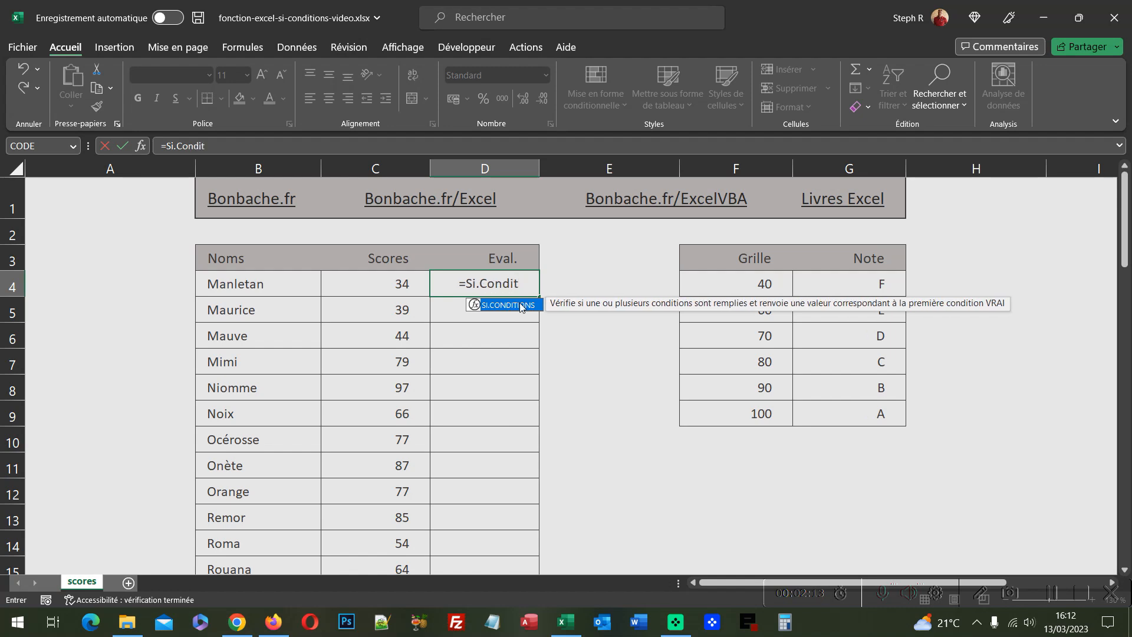
double_click(519, 303)
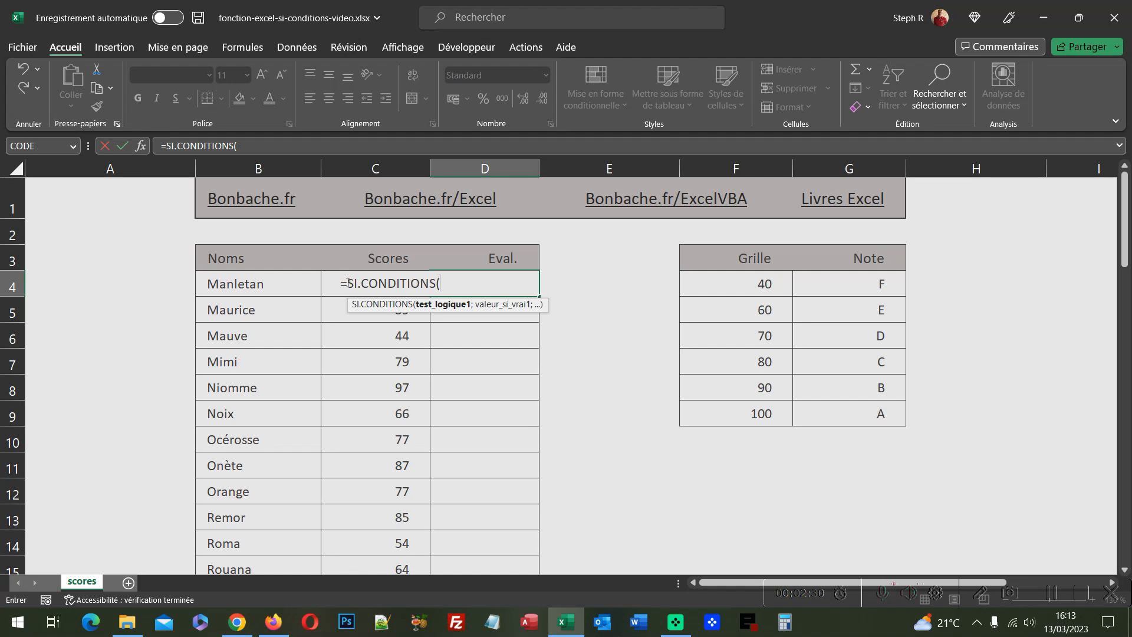
Step: Add the first condition C4<=$F$4 returning $G$4, using absolute references to the grade table
type("C4<=")
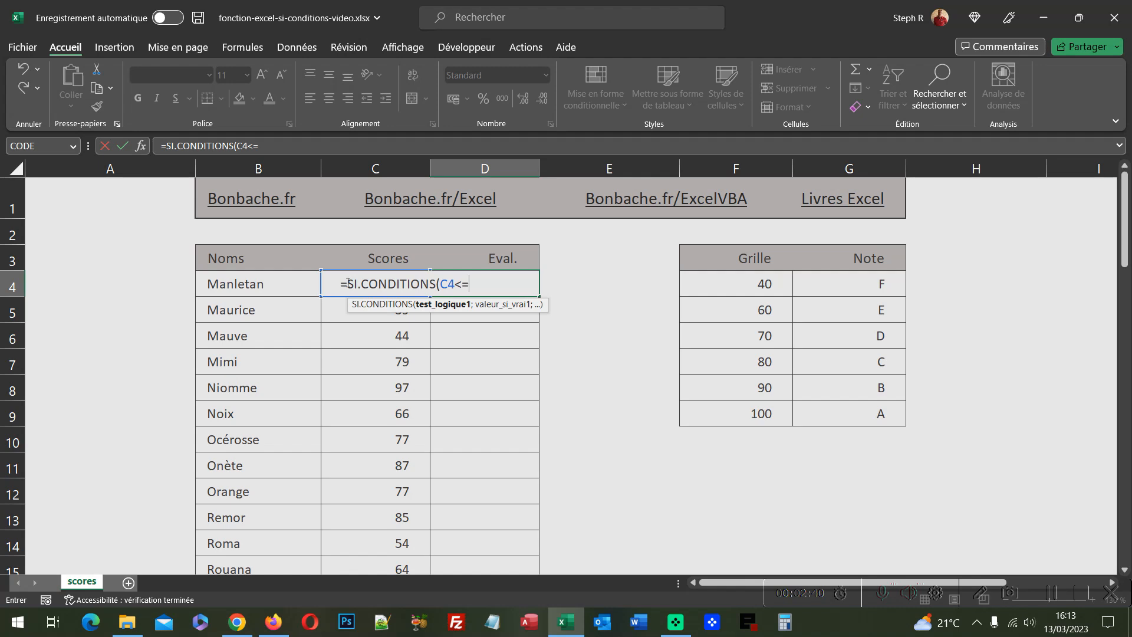
left_click(743, 290)
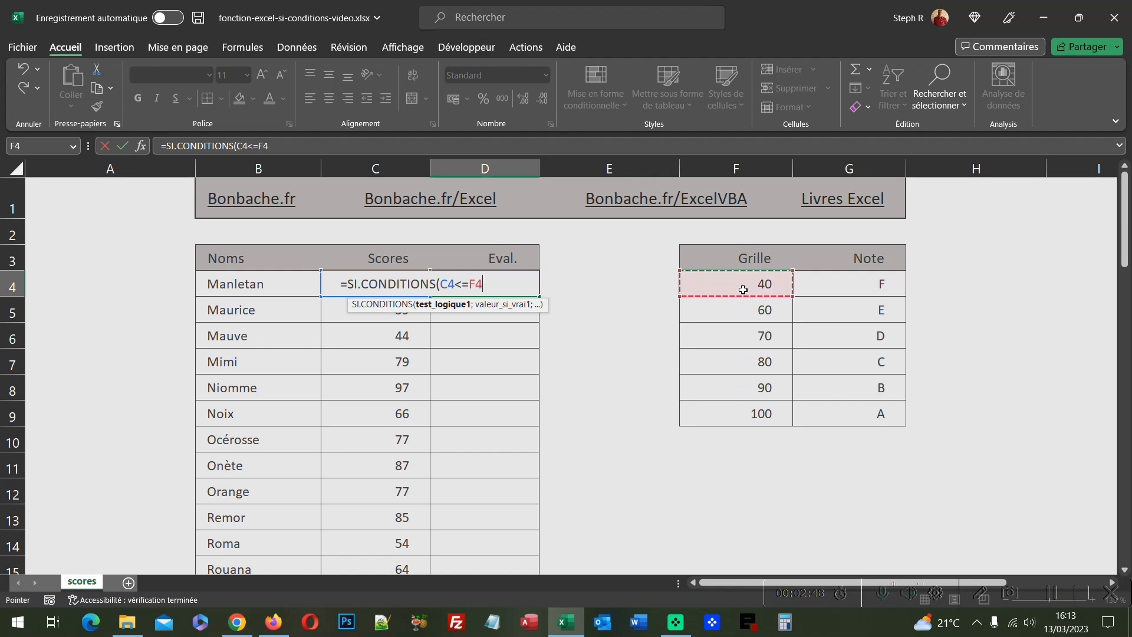
key("F4")
type(";")
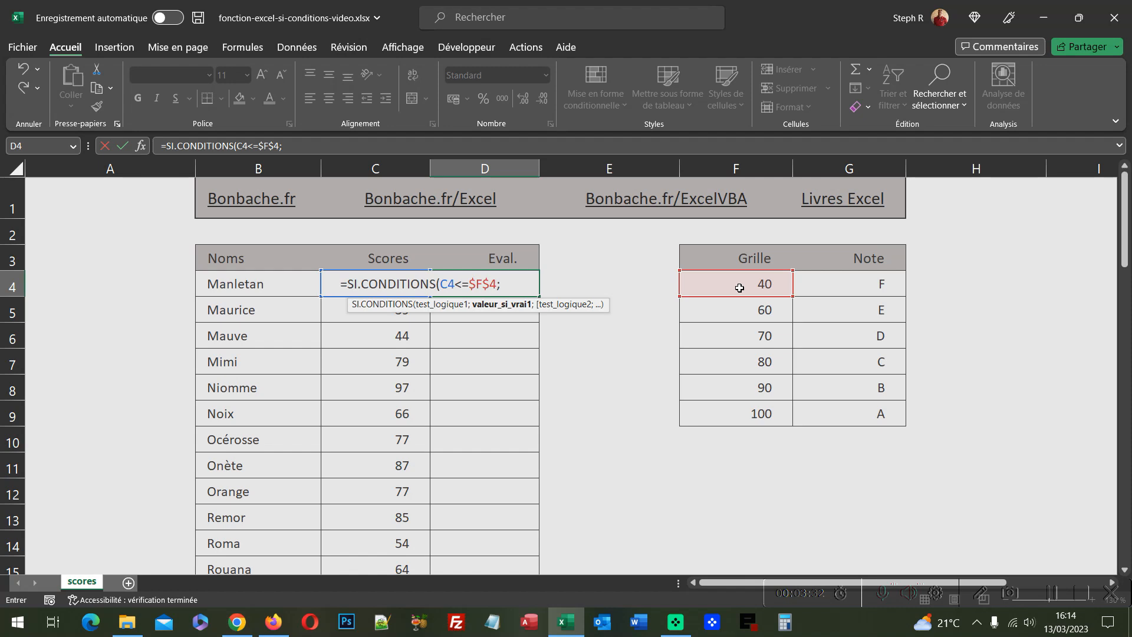
left_click(834, 289)
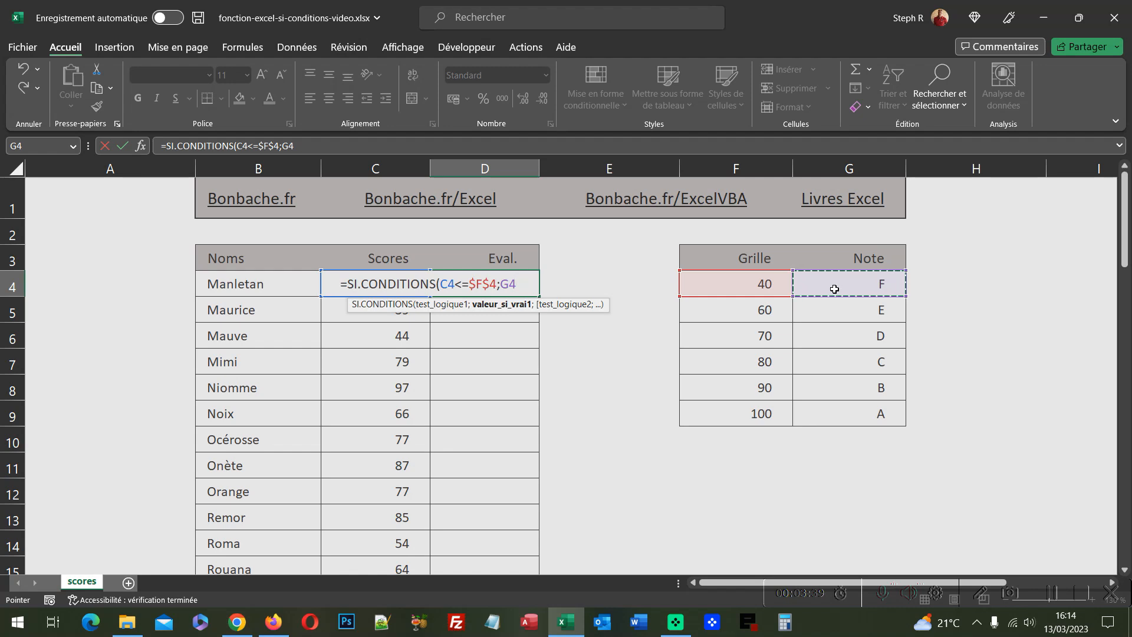
key("F4")
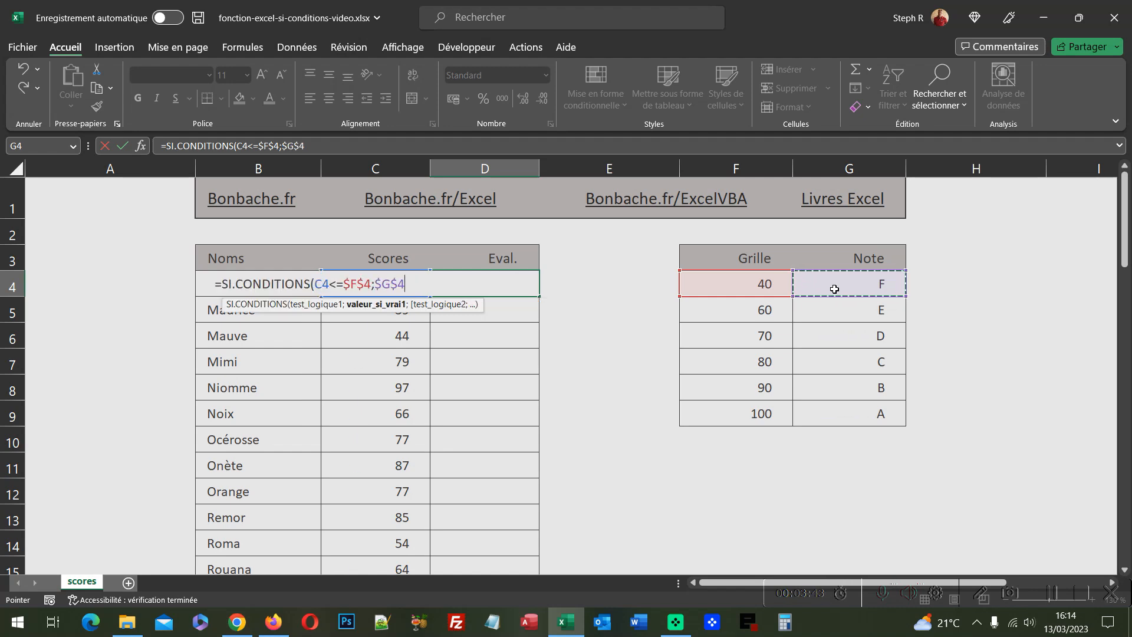
type(";")
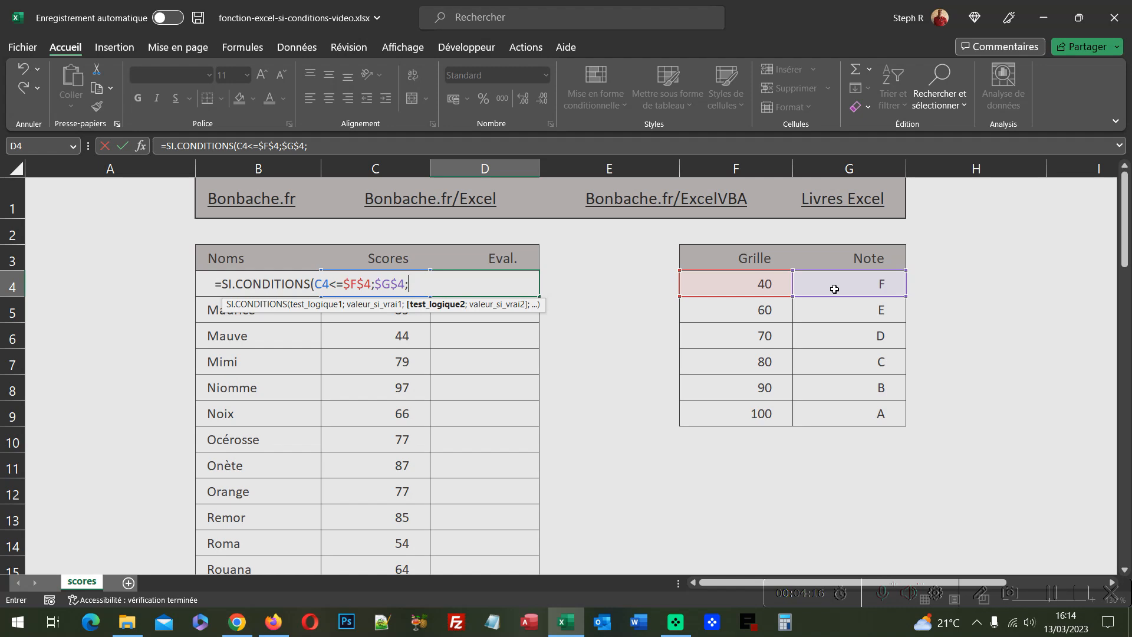
Step: Add the second condition C4<=$F$5 returning $G$5
type("C4<=")
left_click(754, 310)
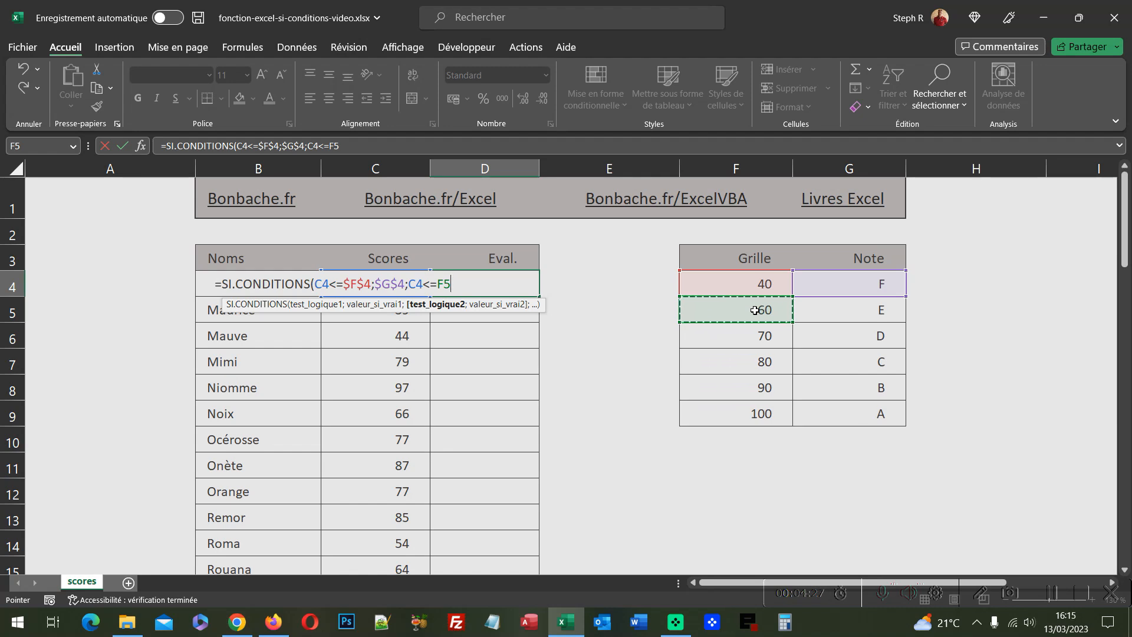
key("F4")
type(";")
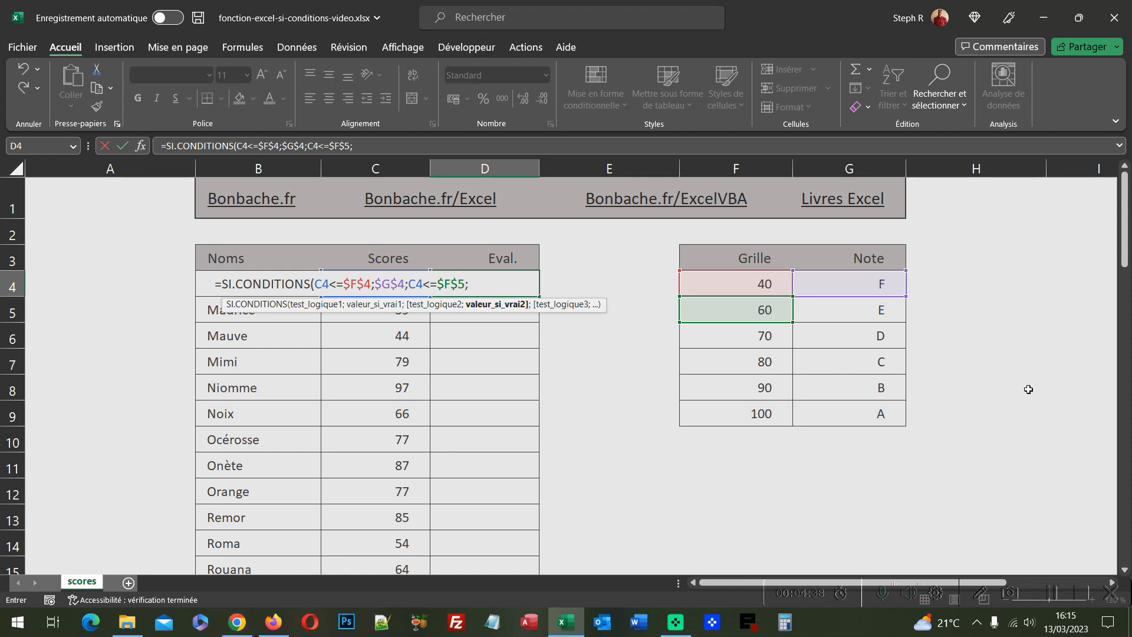
left_click(892, 312)
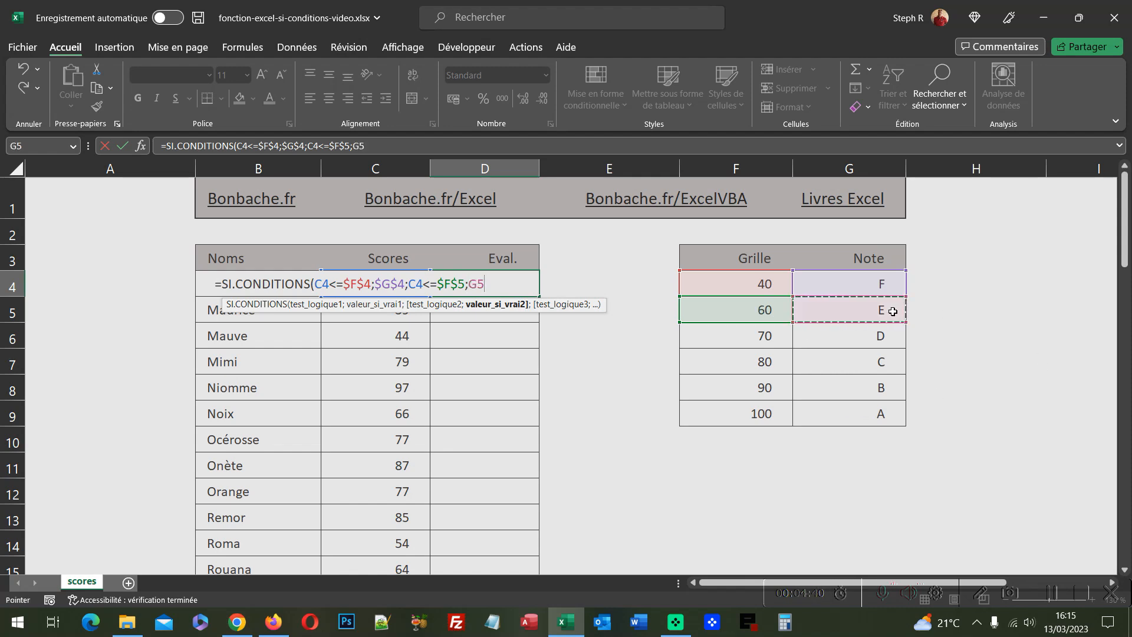
key("F4")
type(";")
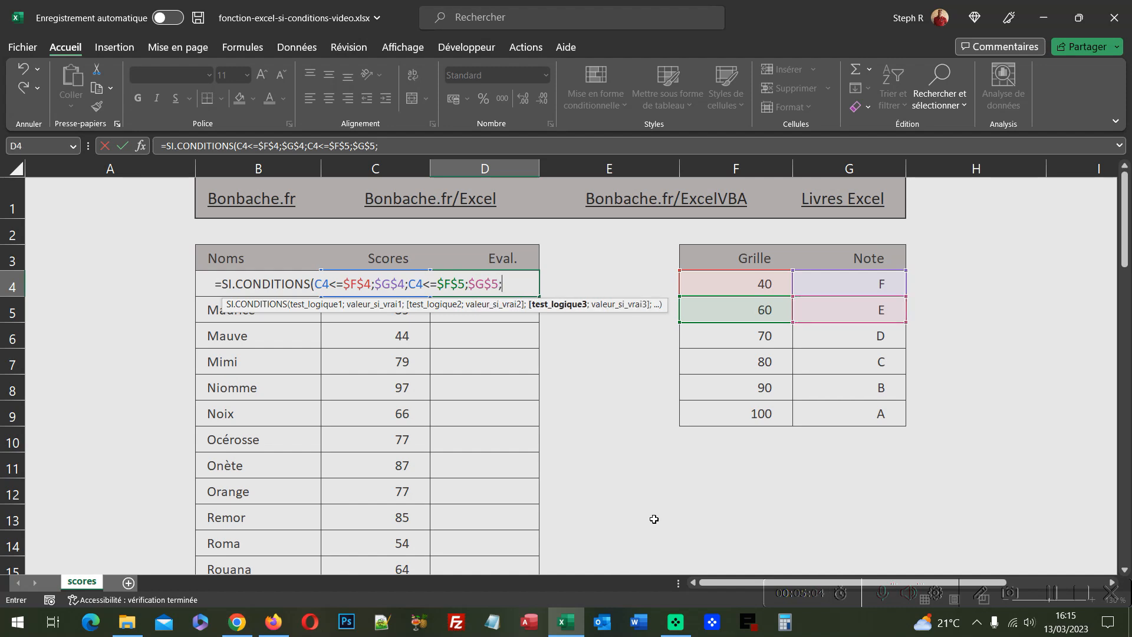
type("C4<=")
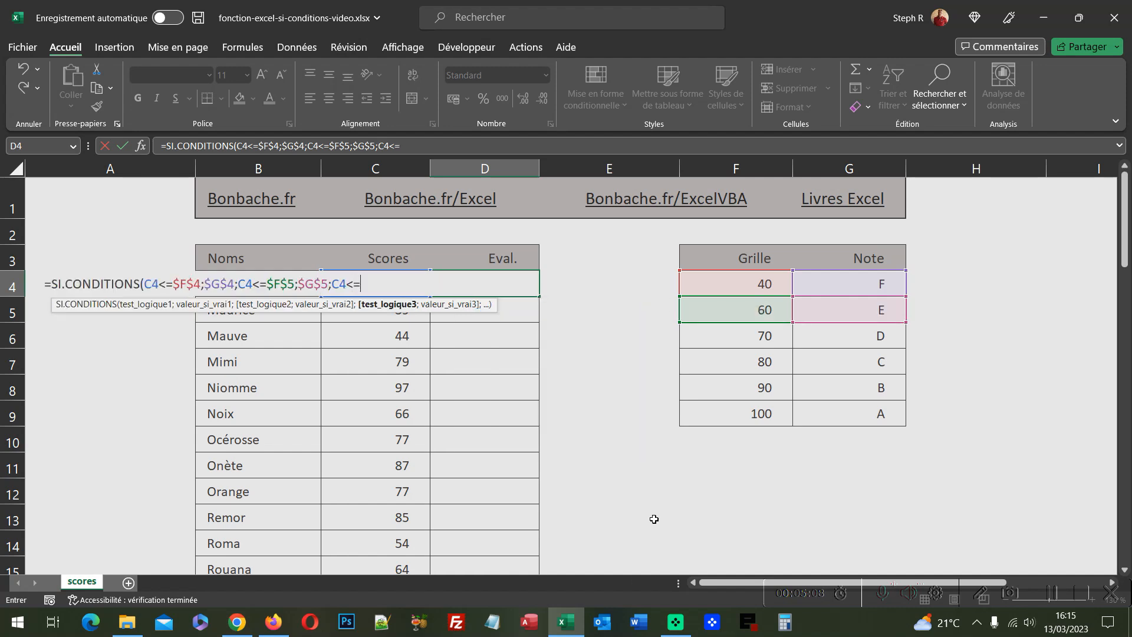
Step: Add the third condition C4<=$F$6 returning $G$6
left_click(762, 338)
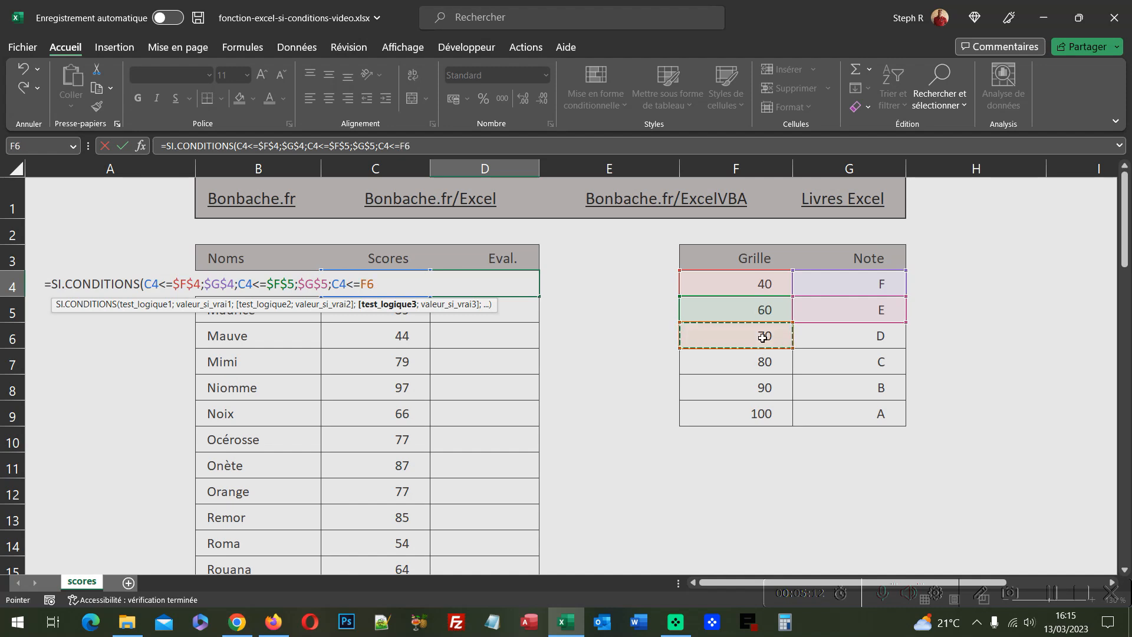
key("F4")
type(";")
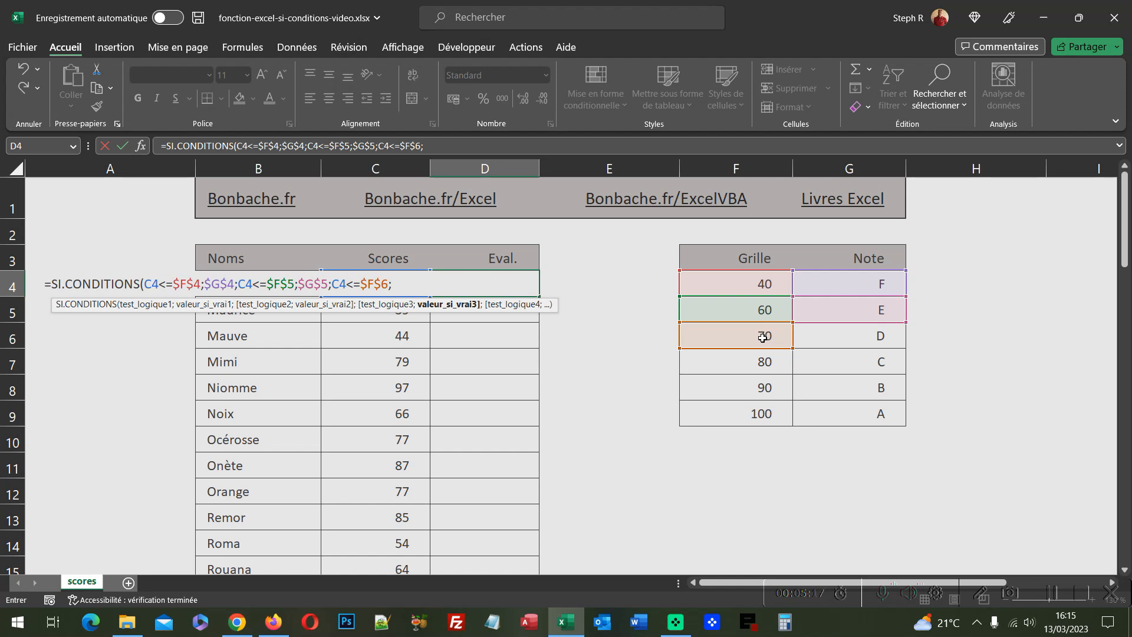
left_click(855, 344)
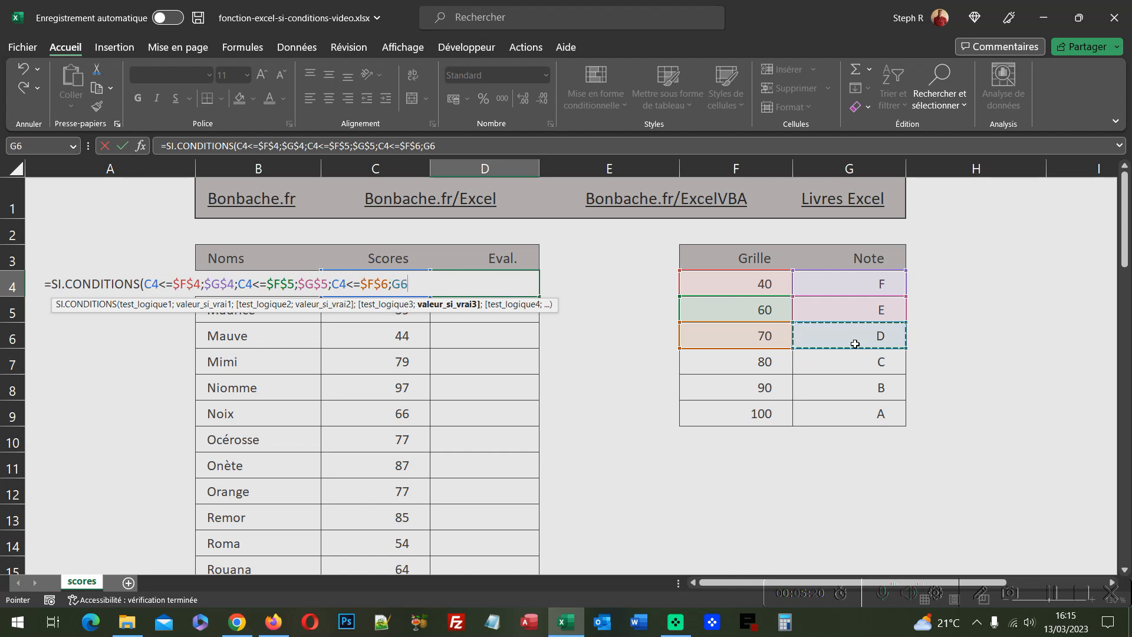
key("F4")
type(";")
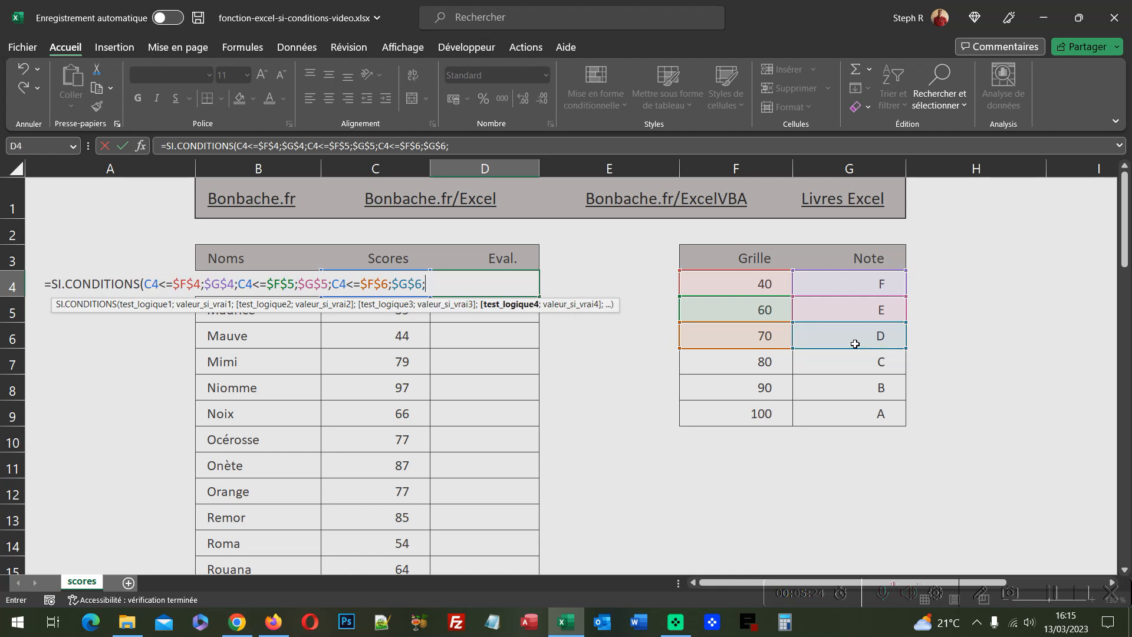
type("C")
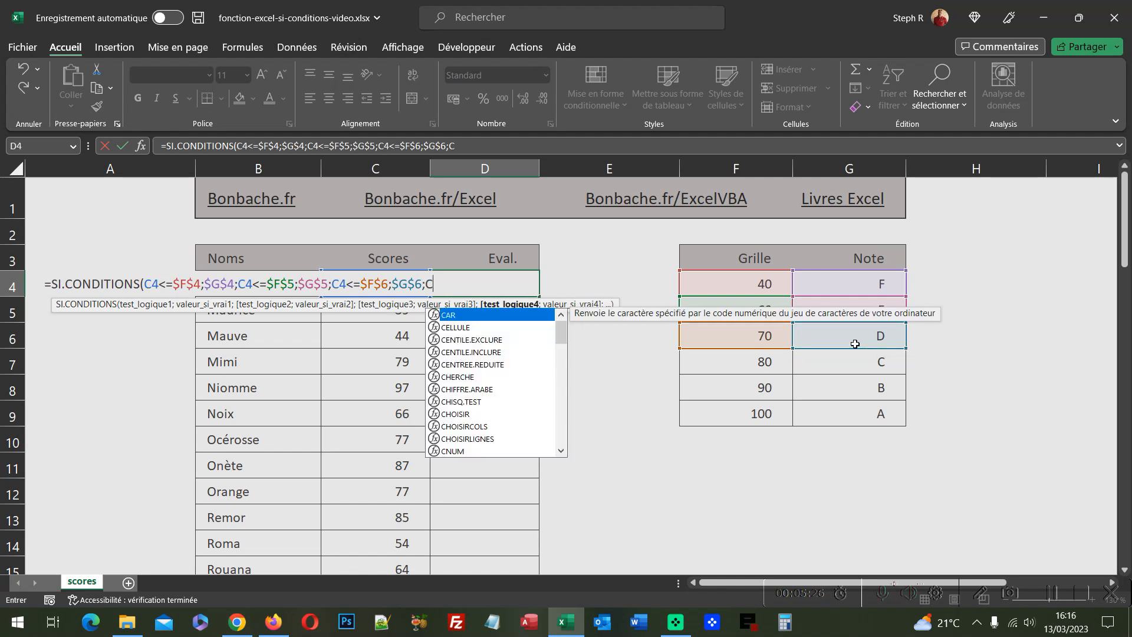
type("4<=")
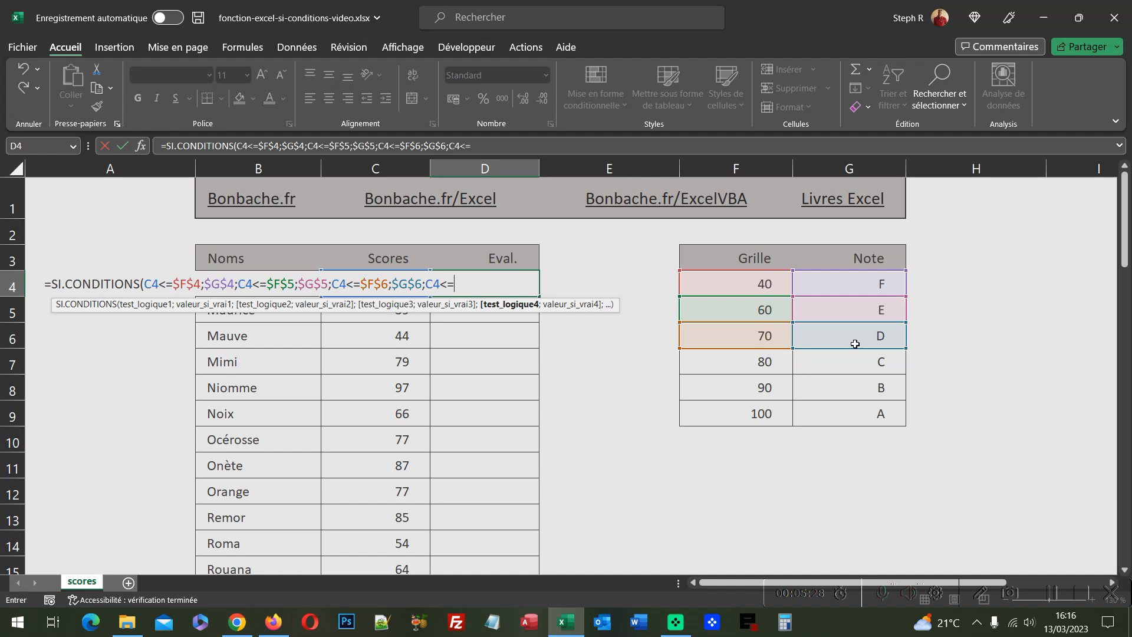
Step: Add the fourth condition C4<=$F$7 returning $G$7
left_click(765, 365)
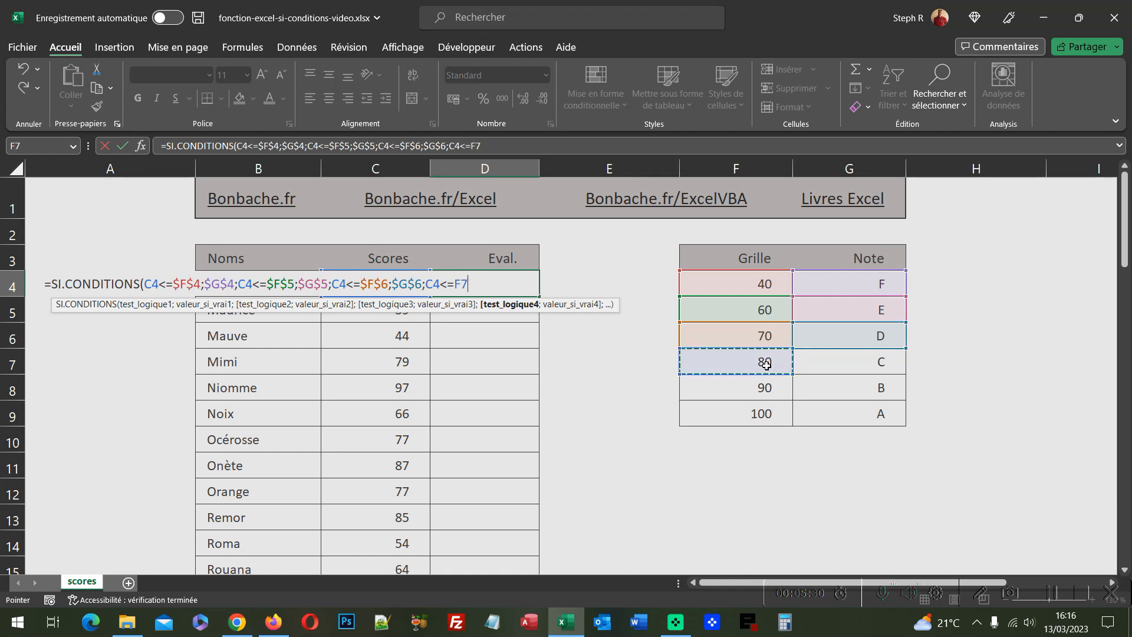
key("F4")
type(";")
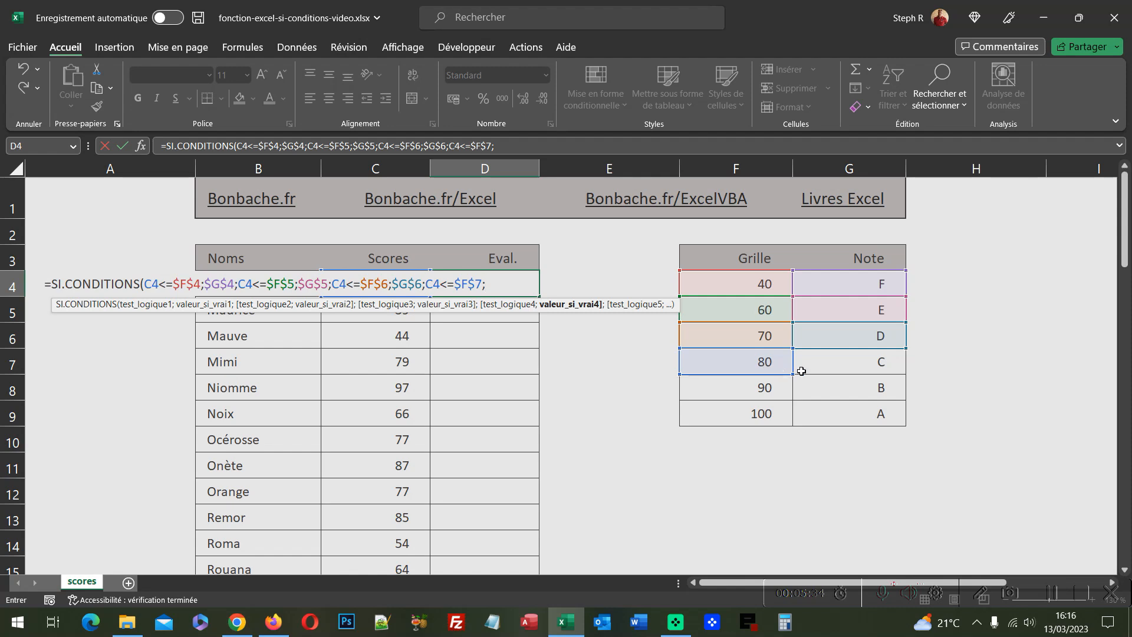
left_click(836, 371)
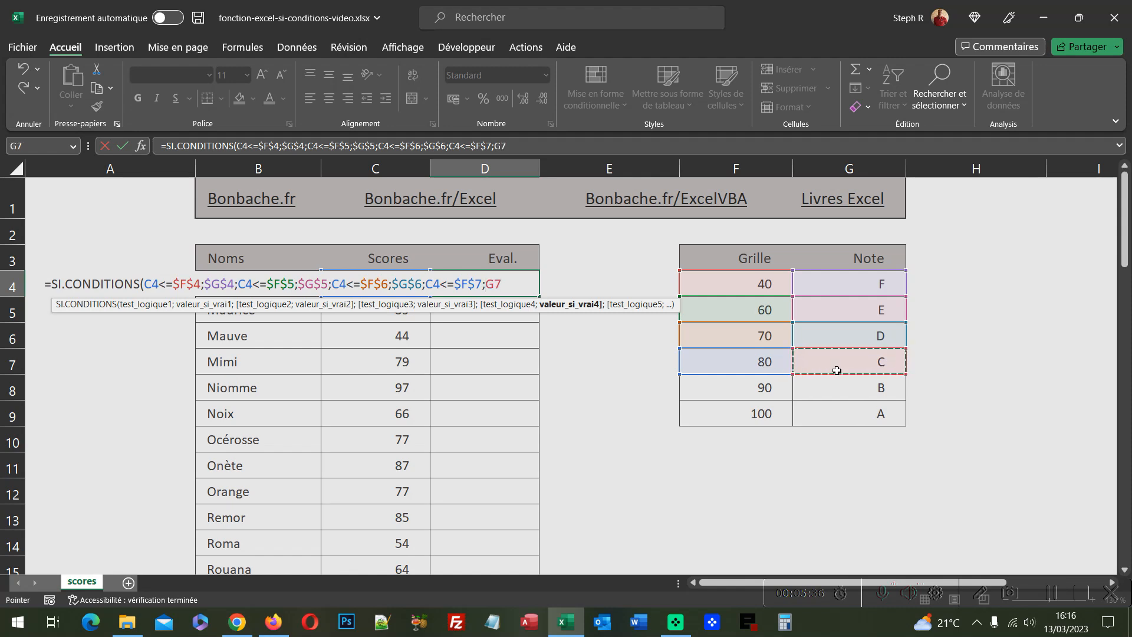
key("F4")
type(";")
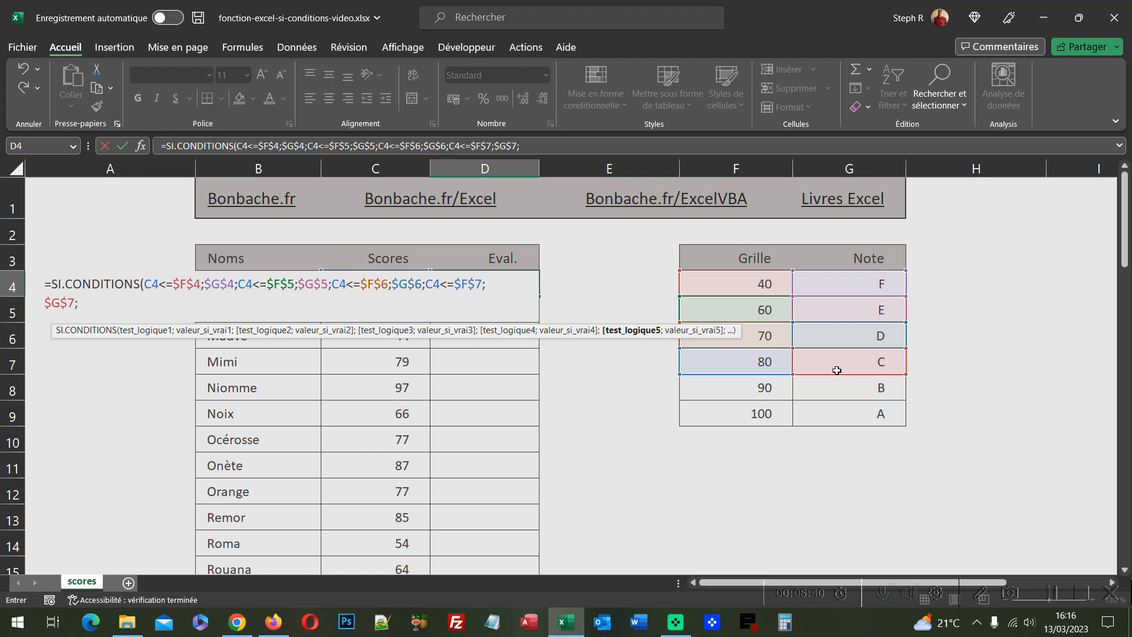
type("C4<=")
Step: Add the fifth condition C4<=$F$8 returning $G$8
left_click(764, 391)
key("F4")
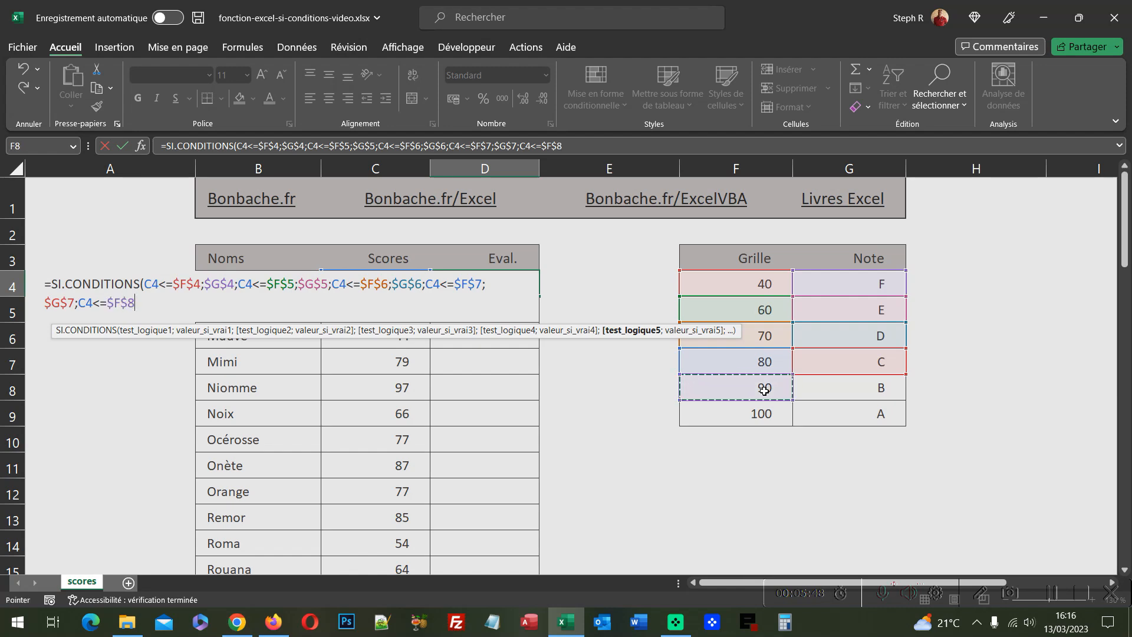
type(";")
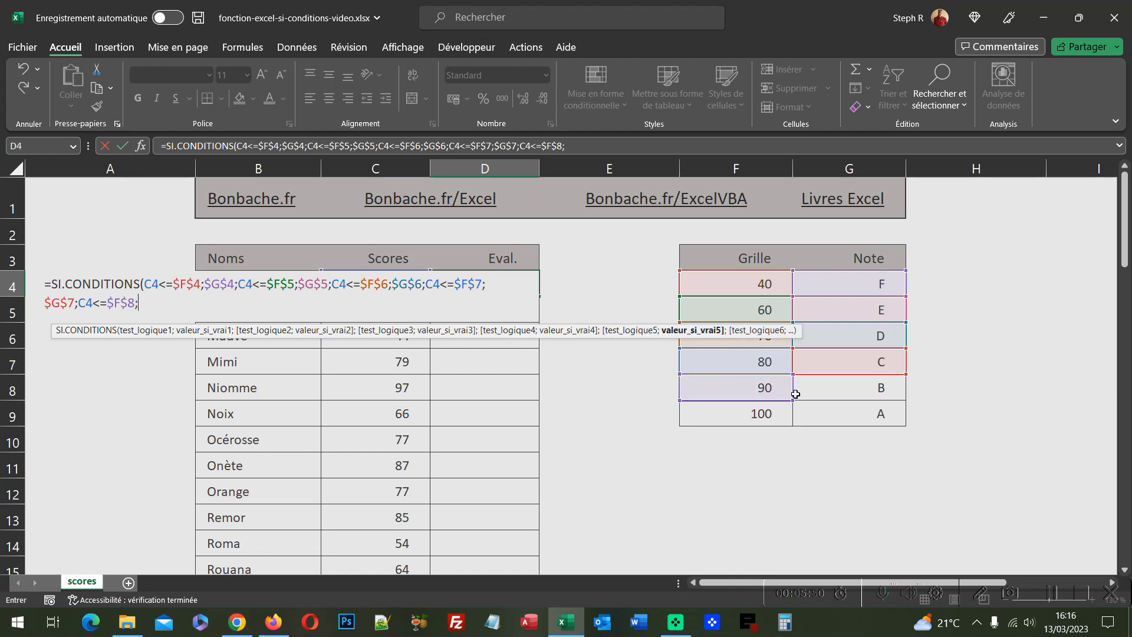
left_click(833, 387)
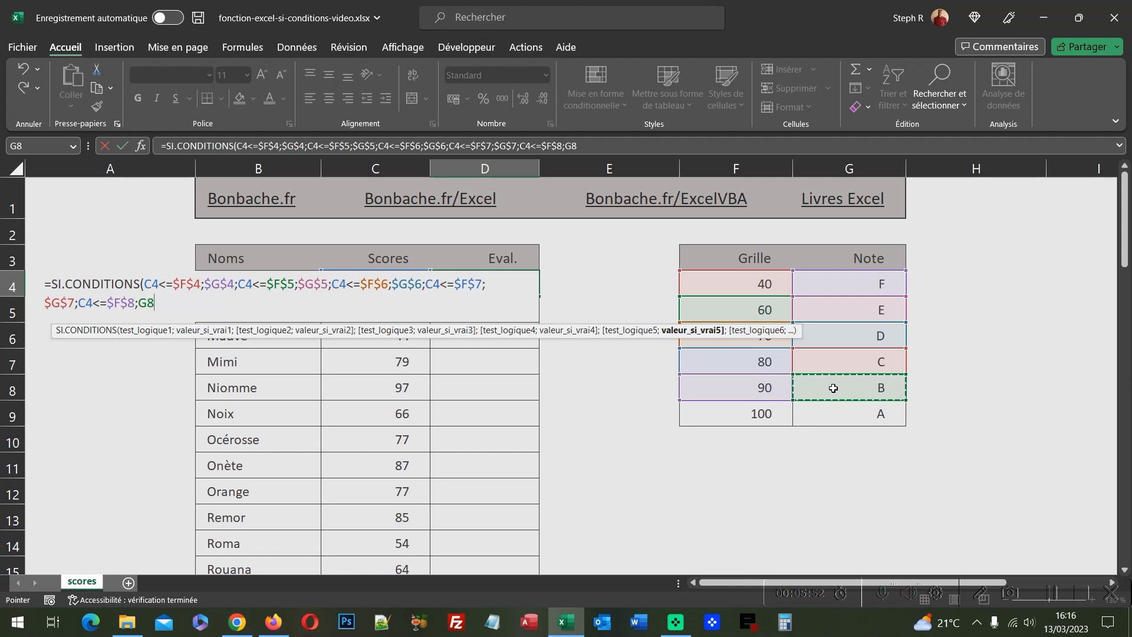
key("F4")
type(";")
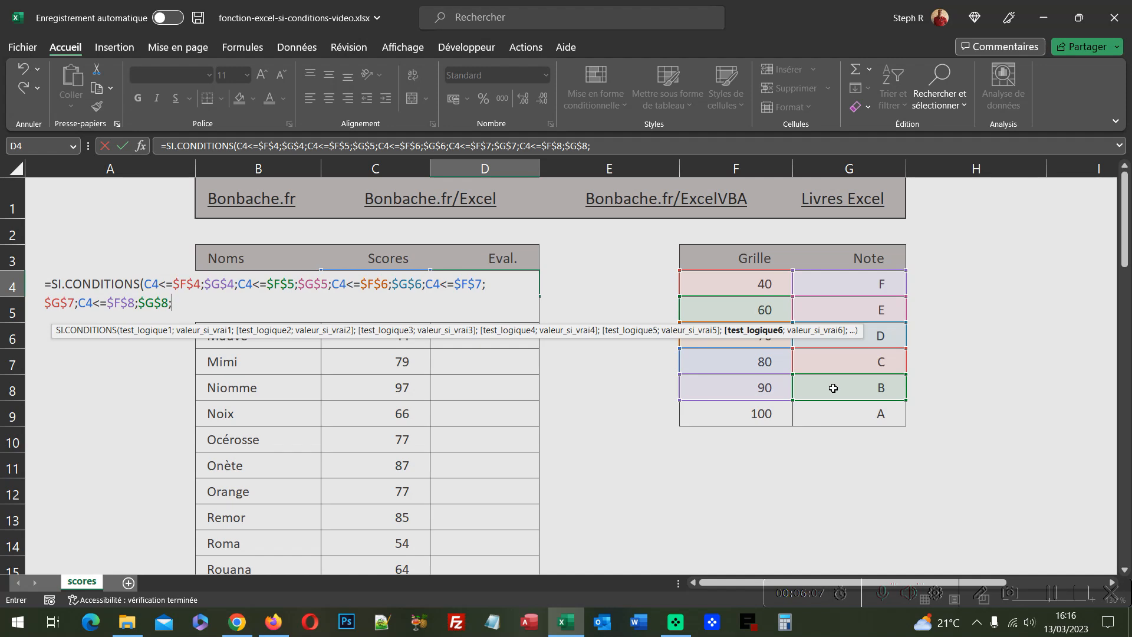
Step: Add the sixth condition C4<=$F$9 returning $G$9, close the SI.CONDITIONS formula and enter it in D4
type("c")
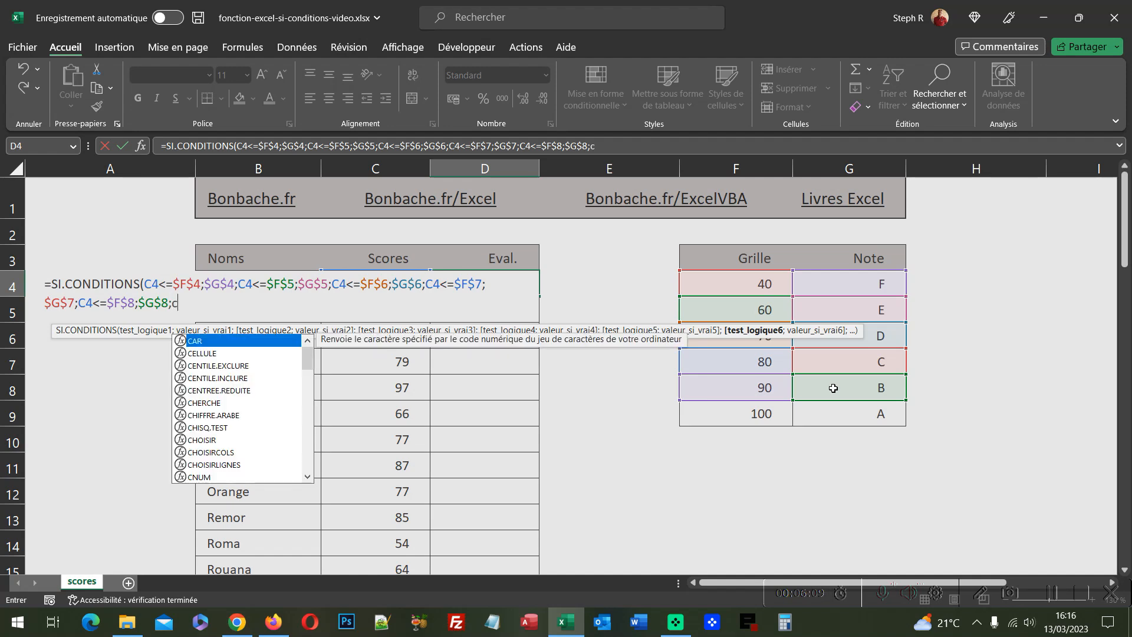
type("4<=")
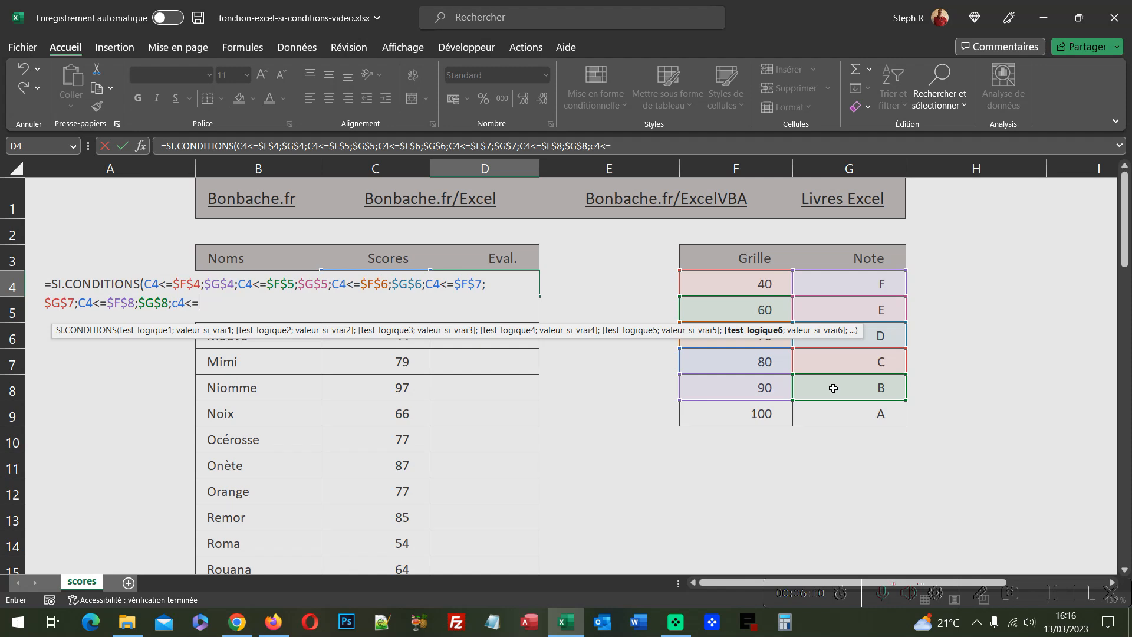
left_click(742, 415)
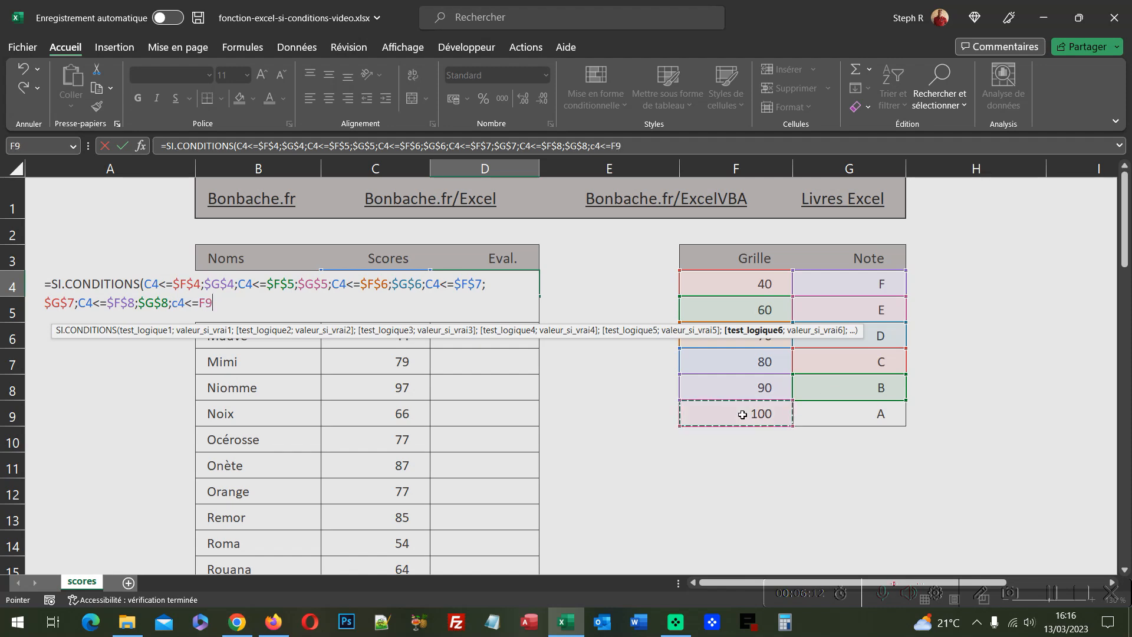
key("F4")
type(";")
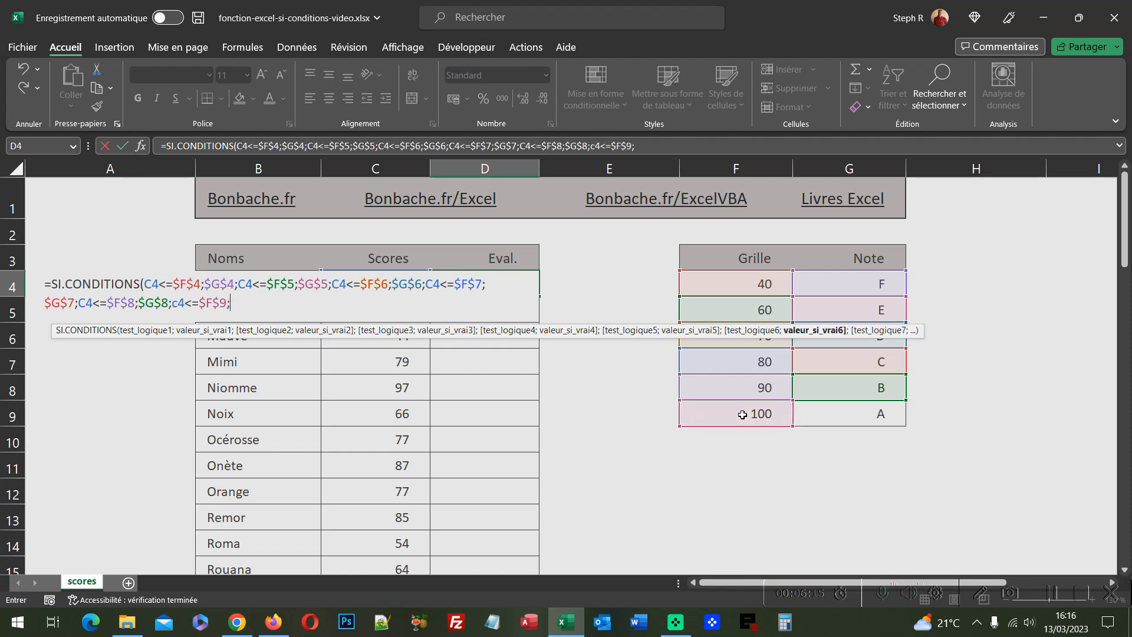
left_click(852, 418)
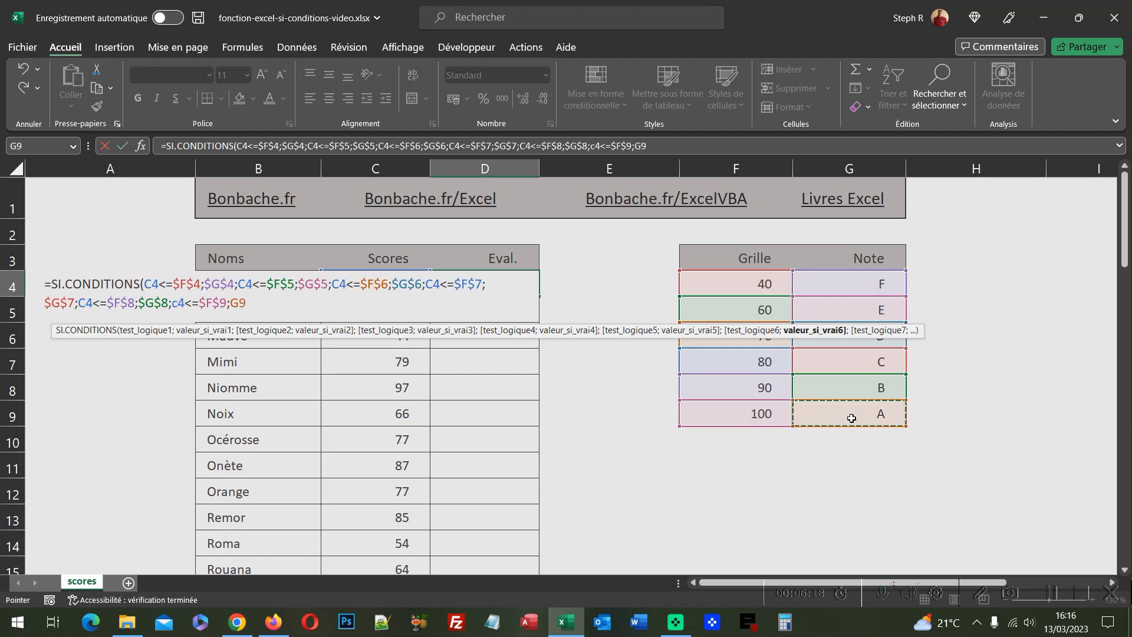
key("F4")
type(")")
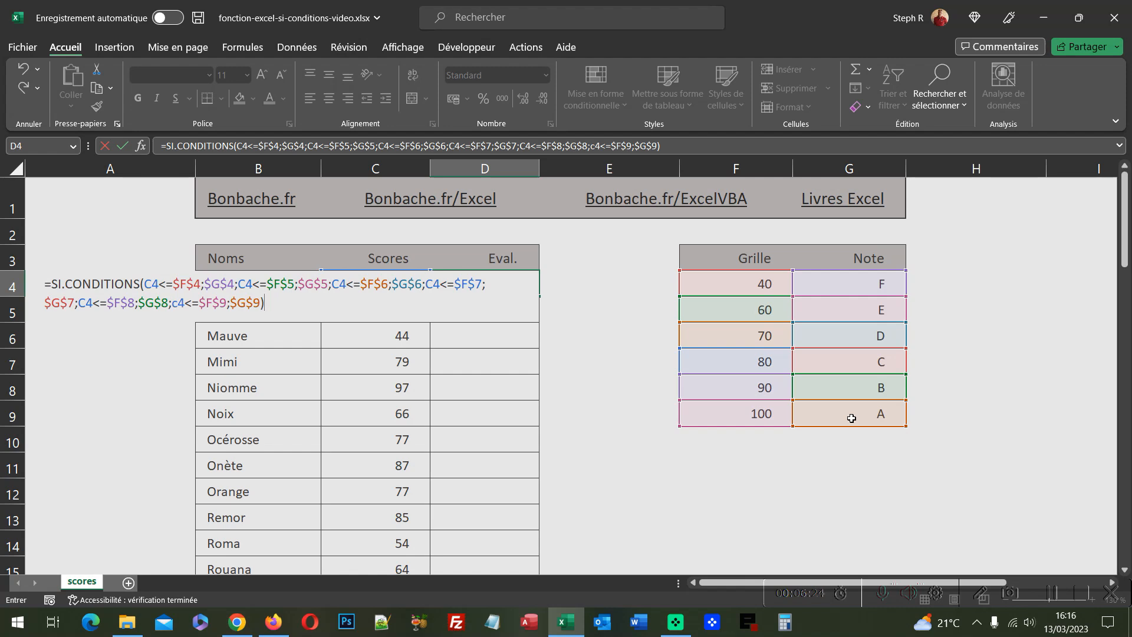
key("ctrl+Return")
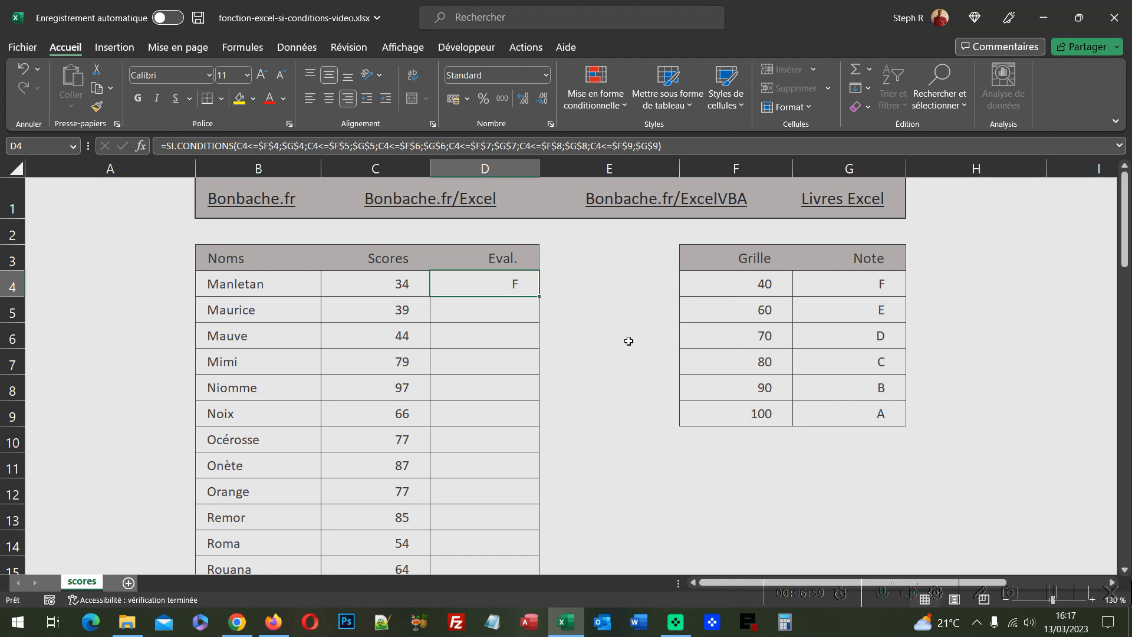
Step: Copy the formula down the Eval. column and inspect several of the resulting grades
double_click(539, 299)
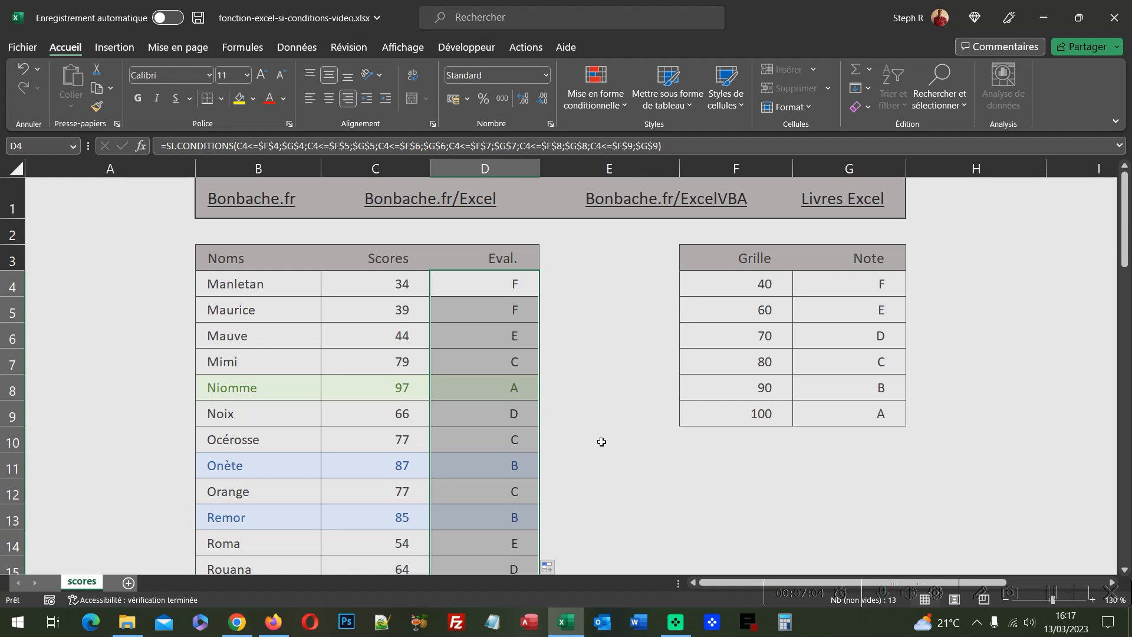
left_click(523, 367)
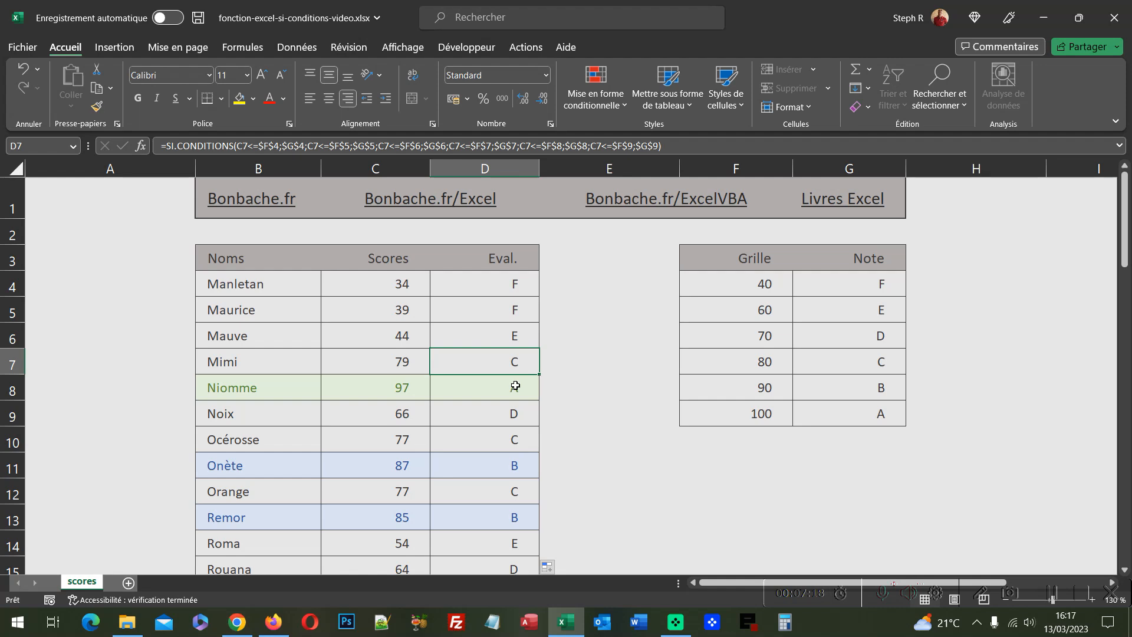
left_click(497, 465)
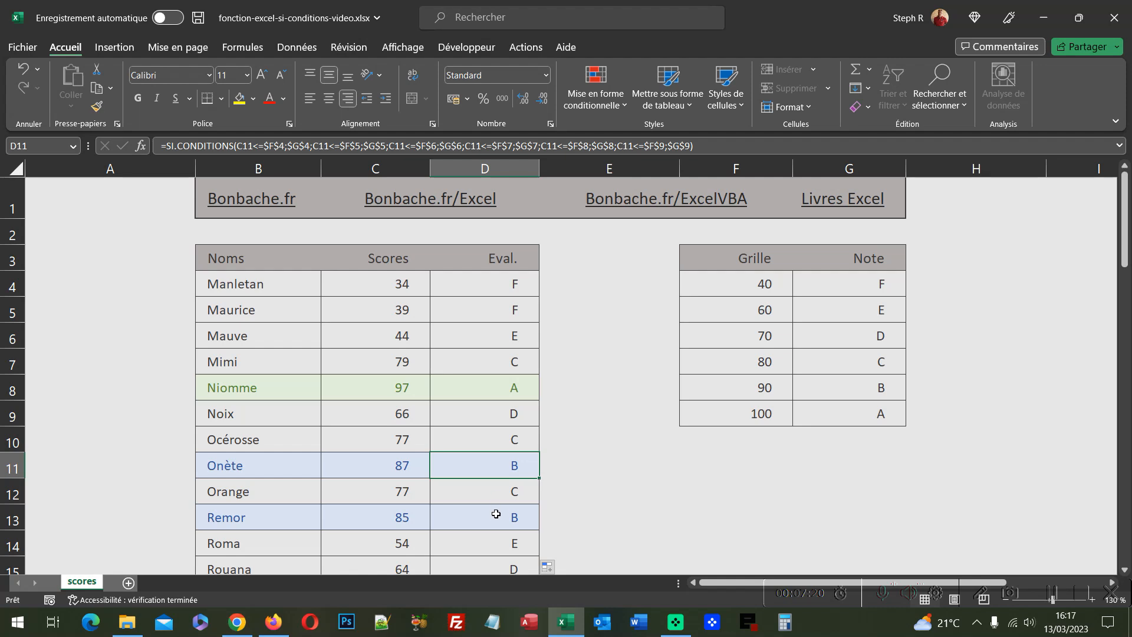
left_click(496, 518)
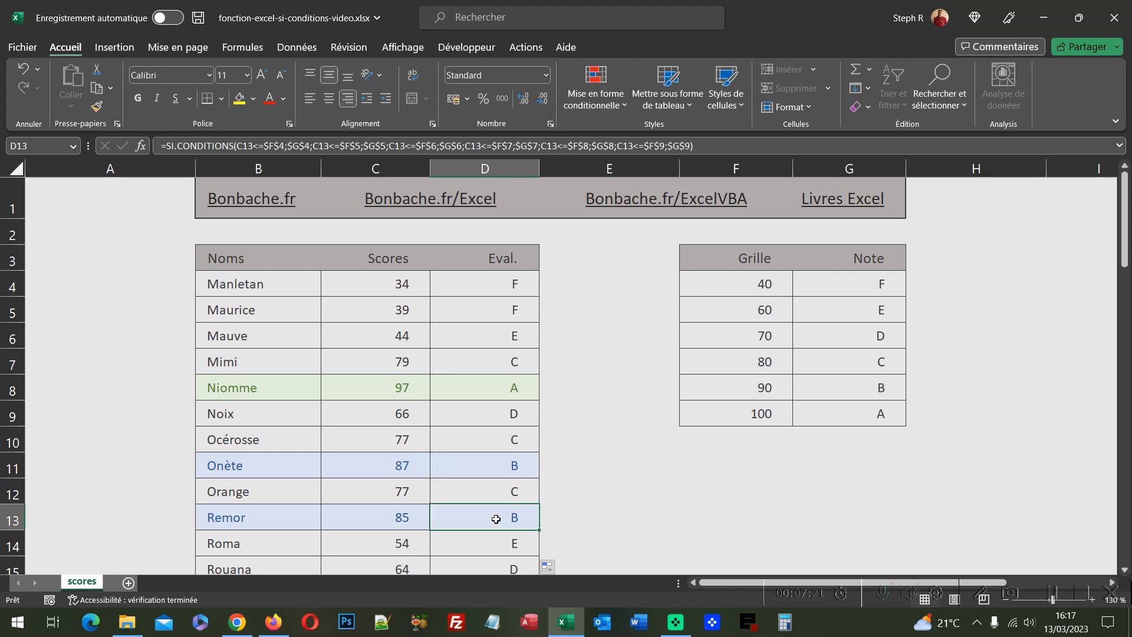
left_click(485, 386)
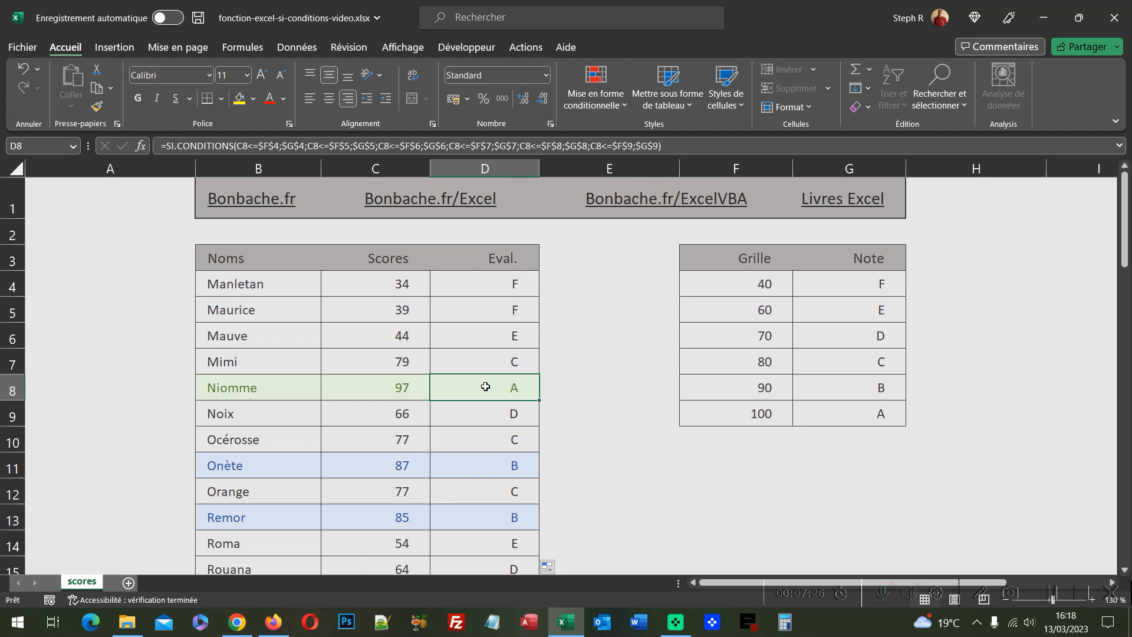
Step: Change the first student's score to 98
left_click(410, 282)
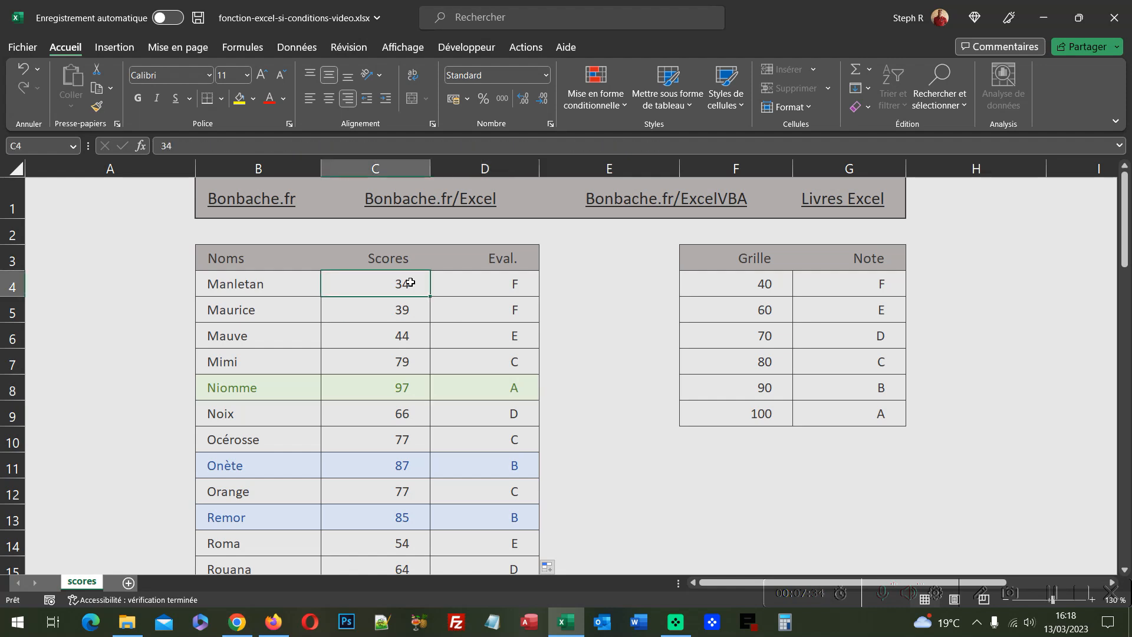
double_click(390, 283)
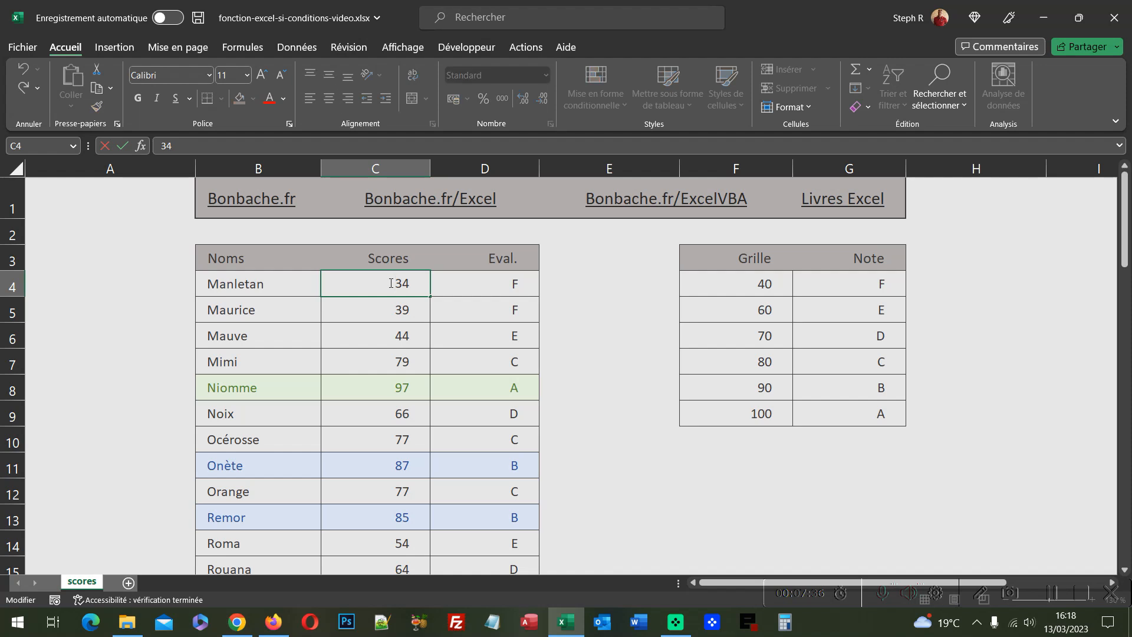
left_click_drag(389, 283, 411, 283)
type("98")
key("Return")
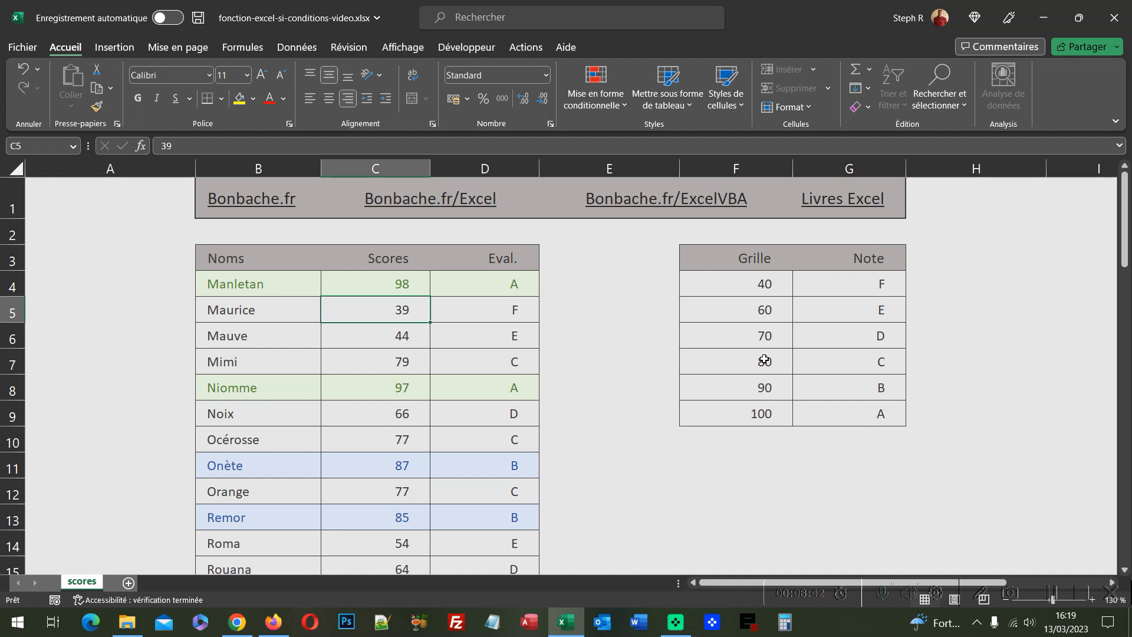
Step: Start a new RECHERCHEX formula in D4 using C4 as the lookup value
left_click(491, 284)
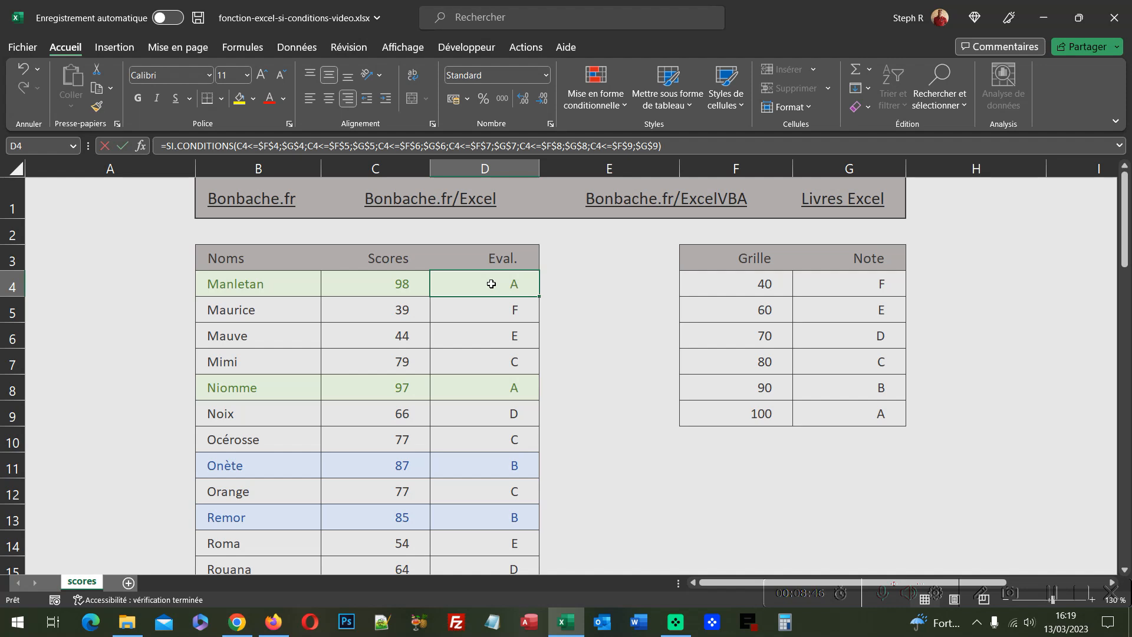
type("=")
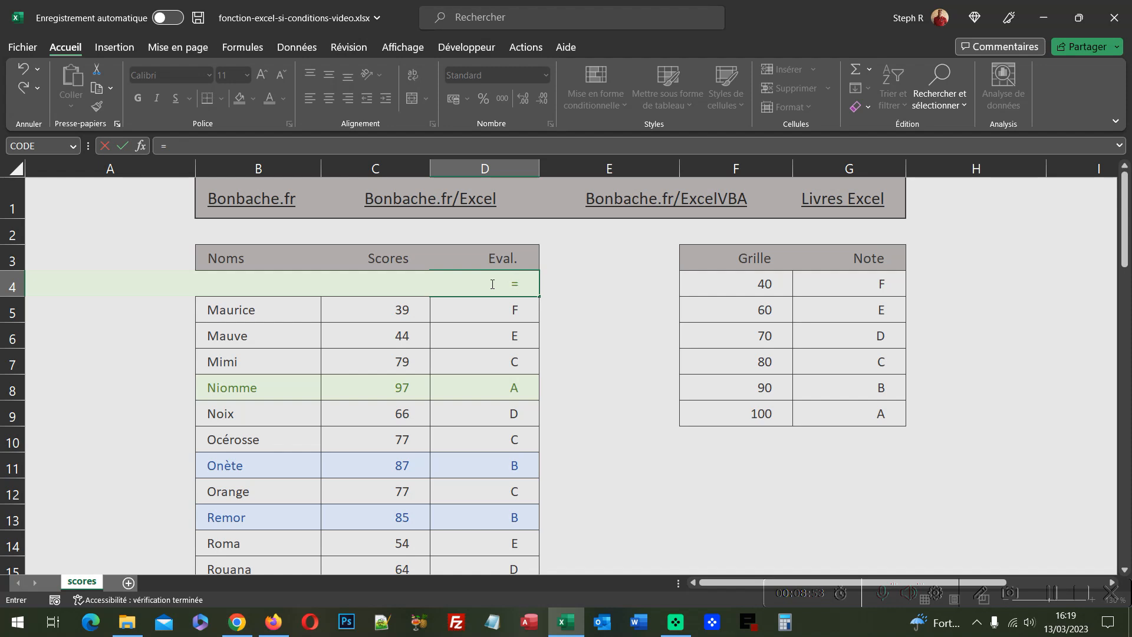
type("Recherche")
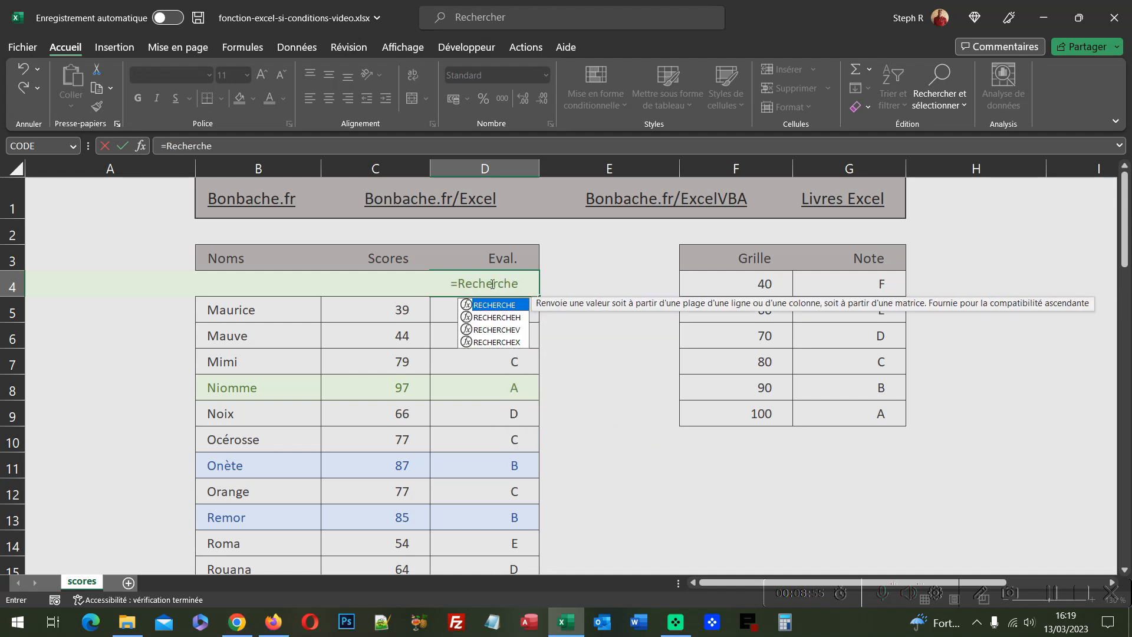
type("X(")
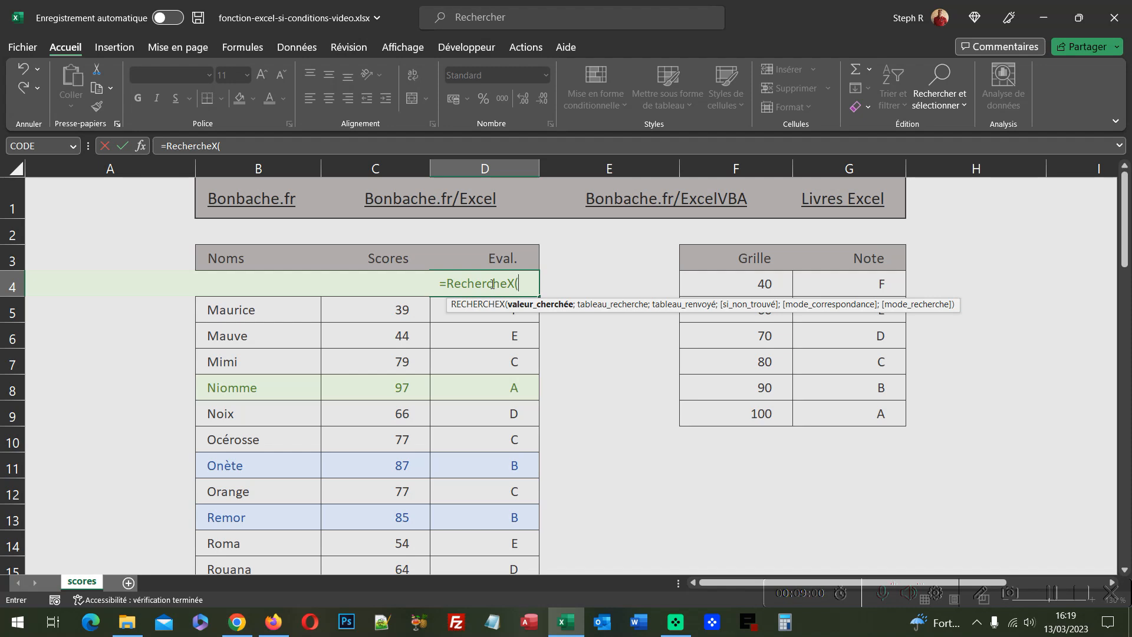
type("C4")
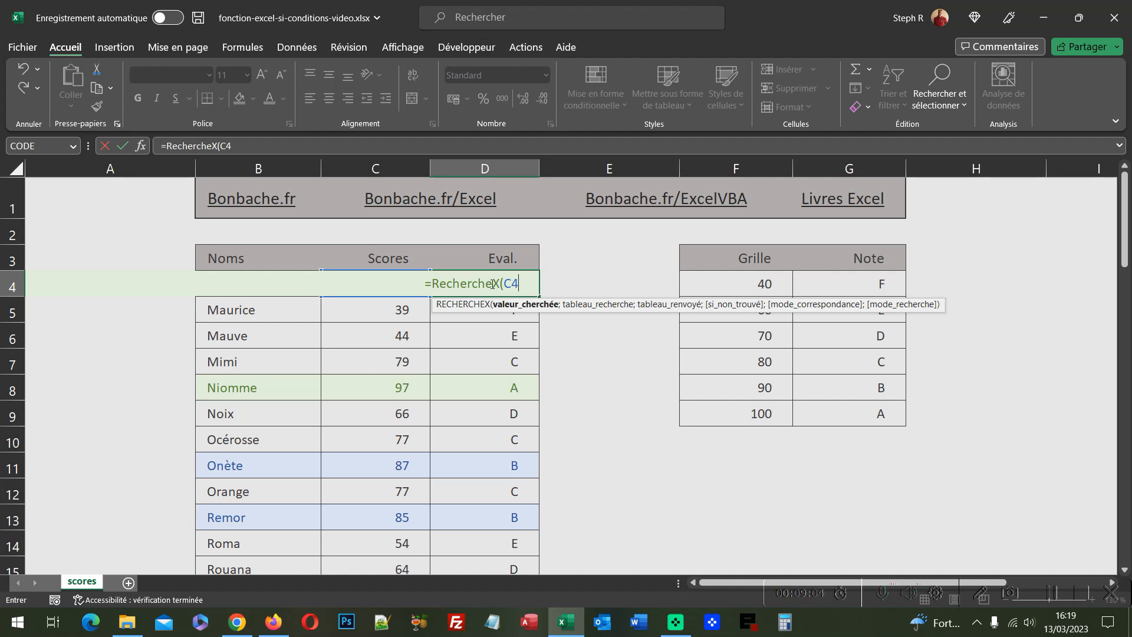
type(";")
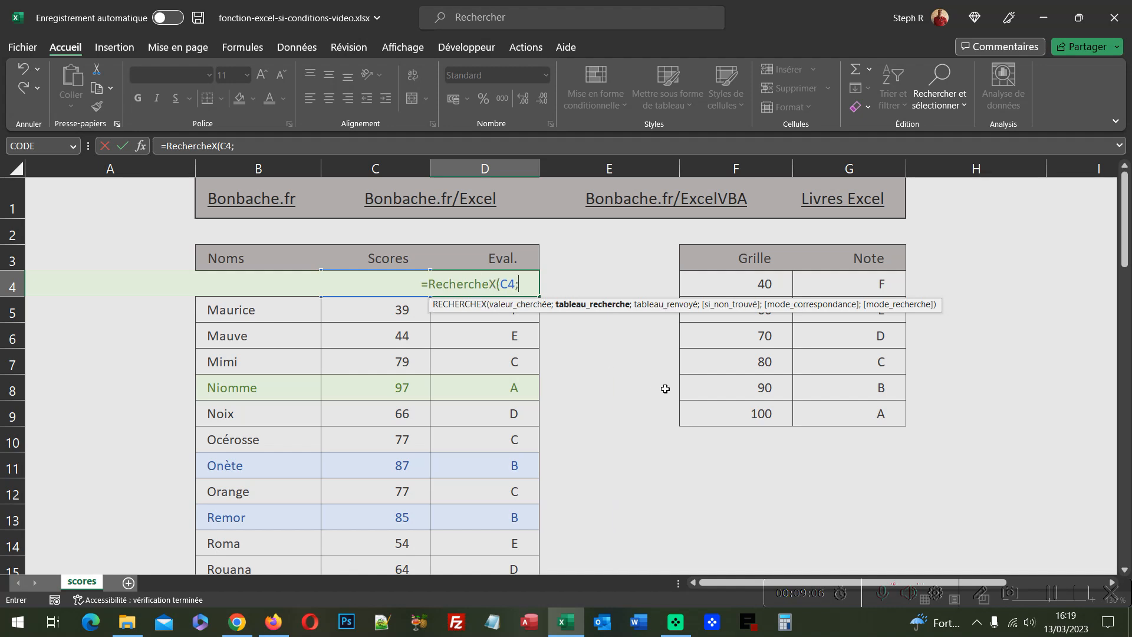
Step: Set the lookup array to $F$4:$F$9 and the return array to $G$4:$G$9
left_click_drag(760, 282, 764, 408)
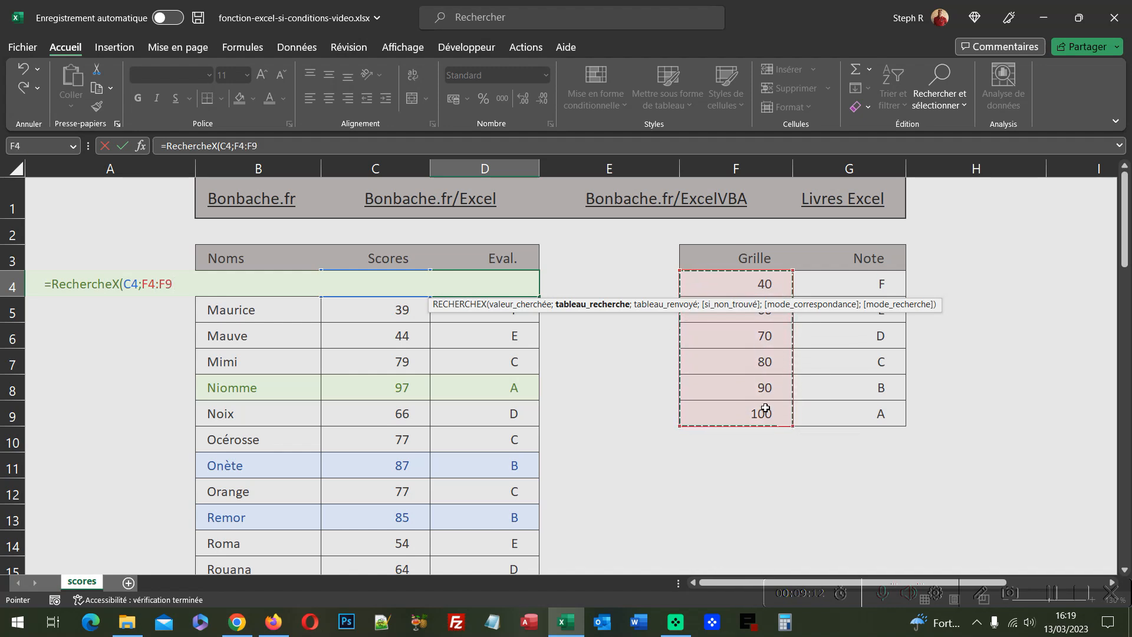
key("F4")
type(";")
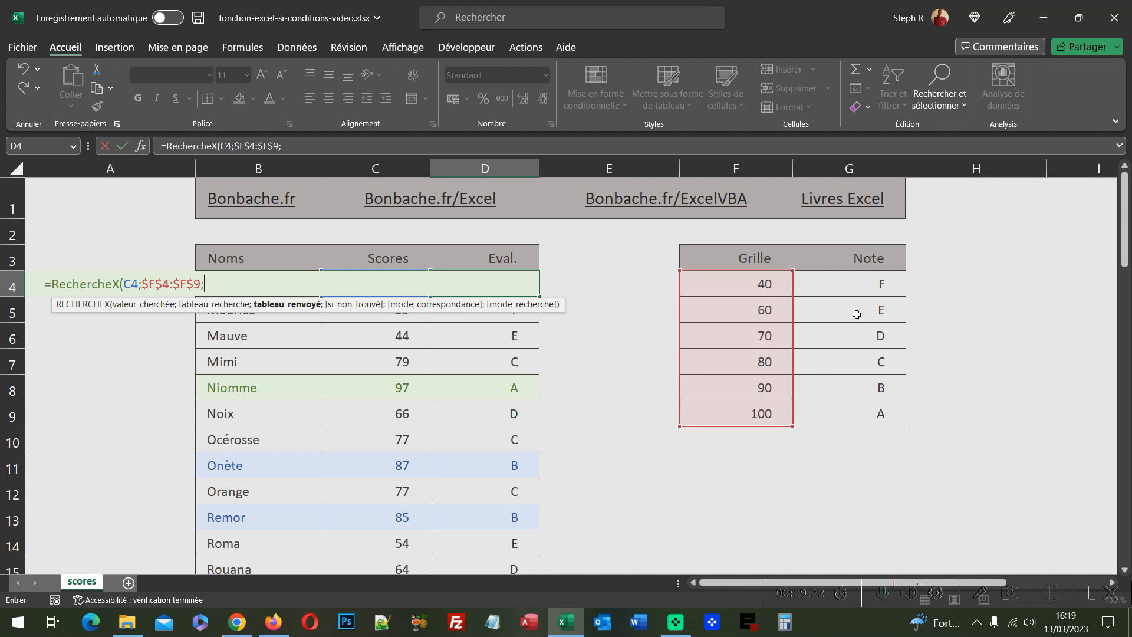
left_click_drag(857, 284, 864, 407)
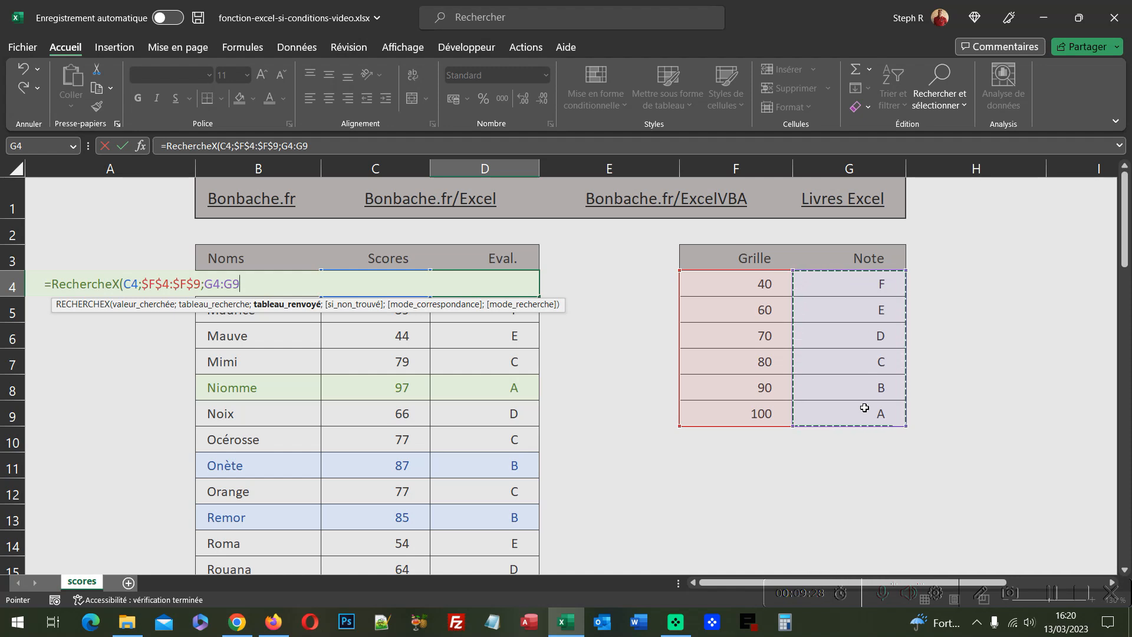
key("F4")
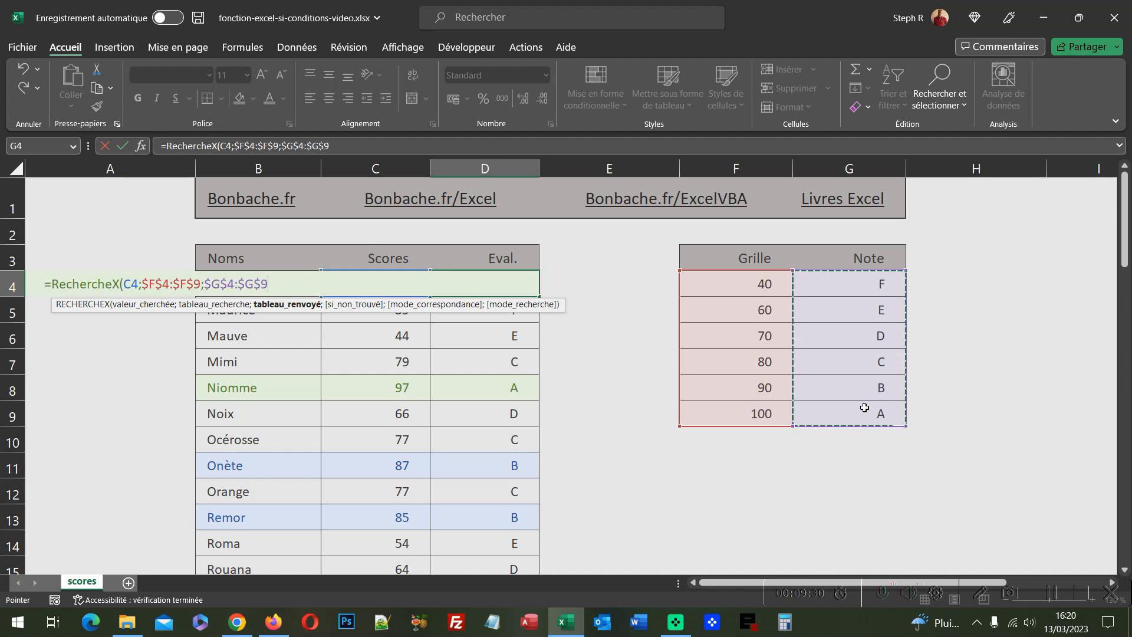
type(";")
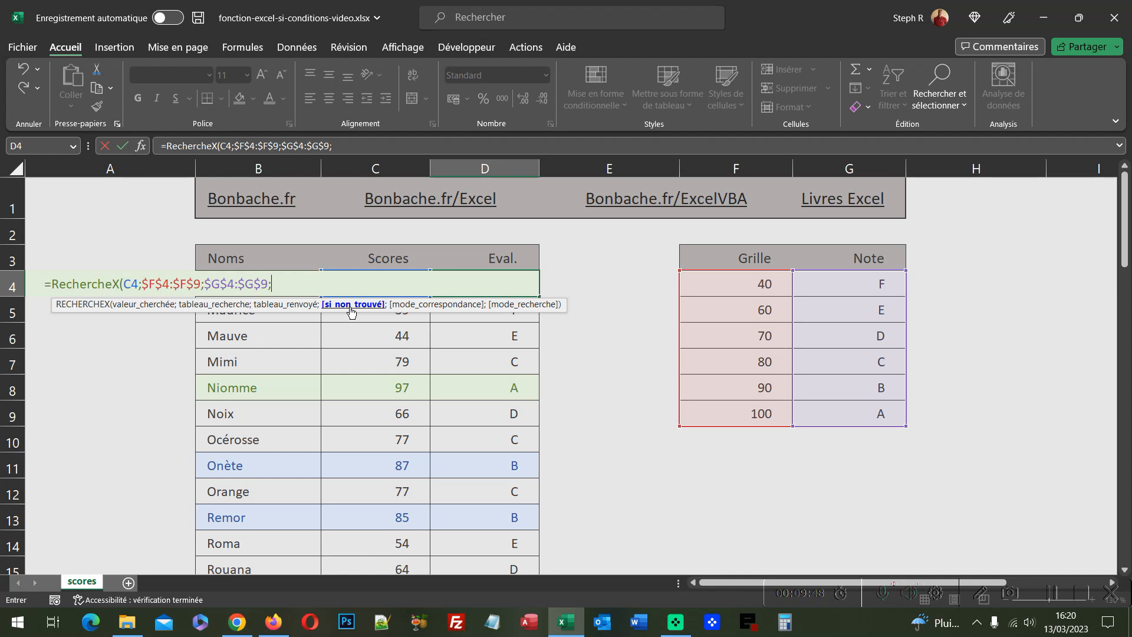
Step: Skip the if-not-found argument, set match mode 1, close and enter the formula
type(";1")
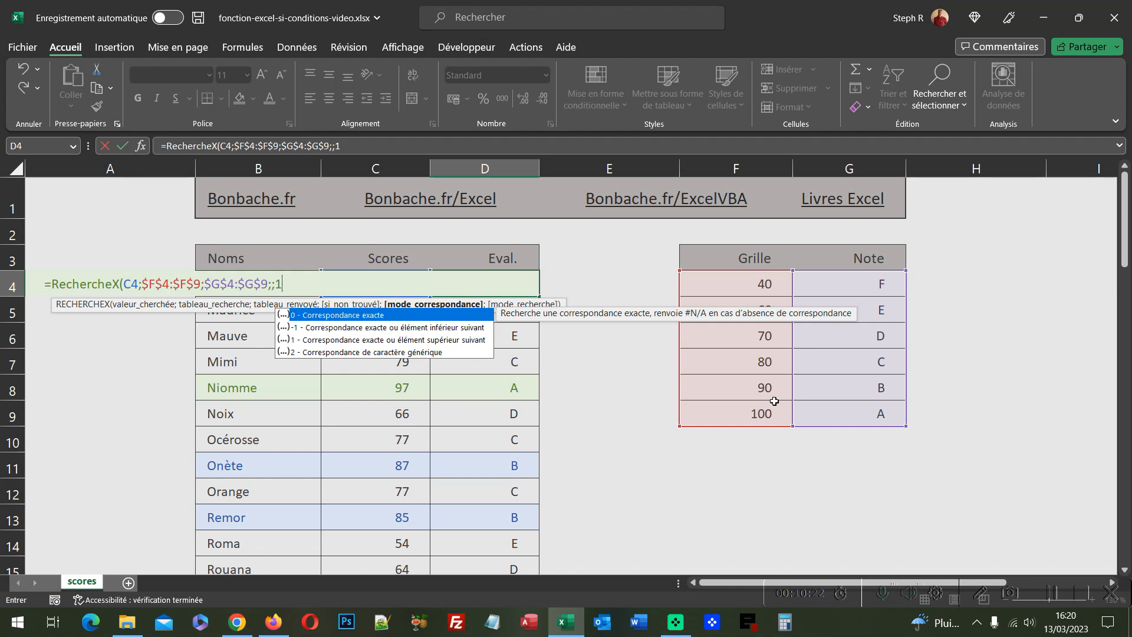
type(")")
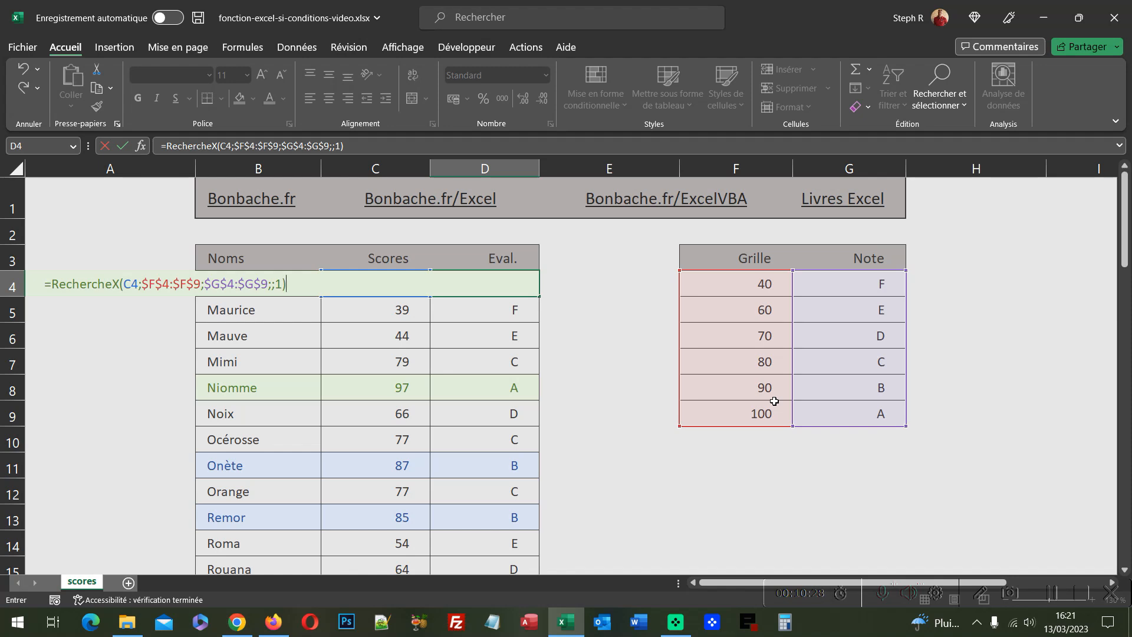
key("ctrl+Return")
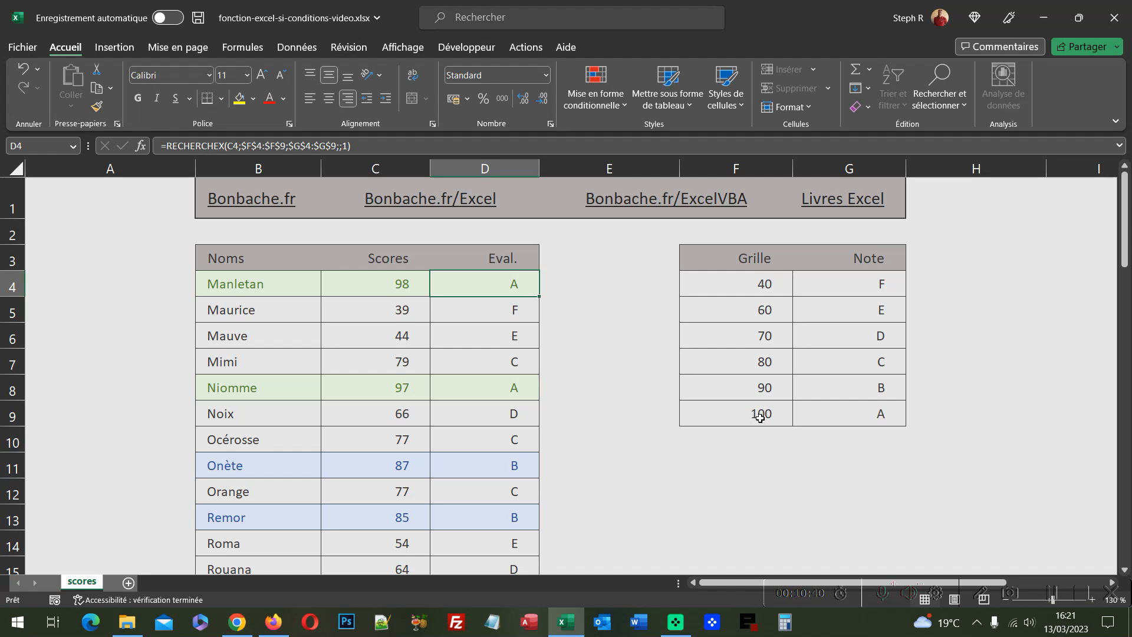
Step: Copy the RECHERCHEX formula down the whole Eval. column
double_click(537, 297)
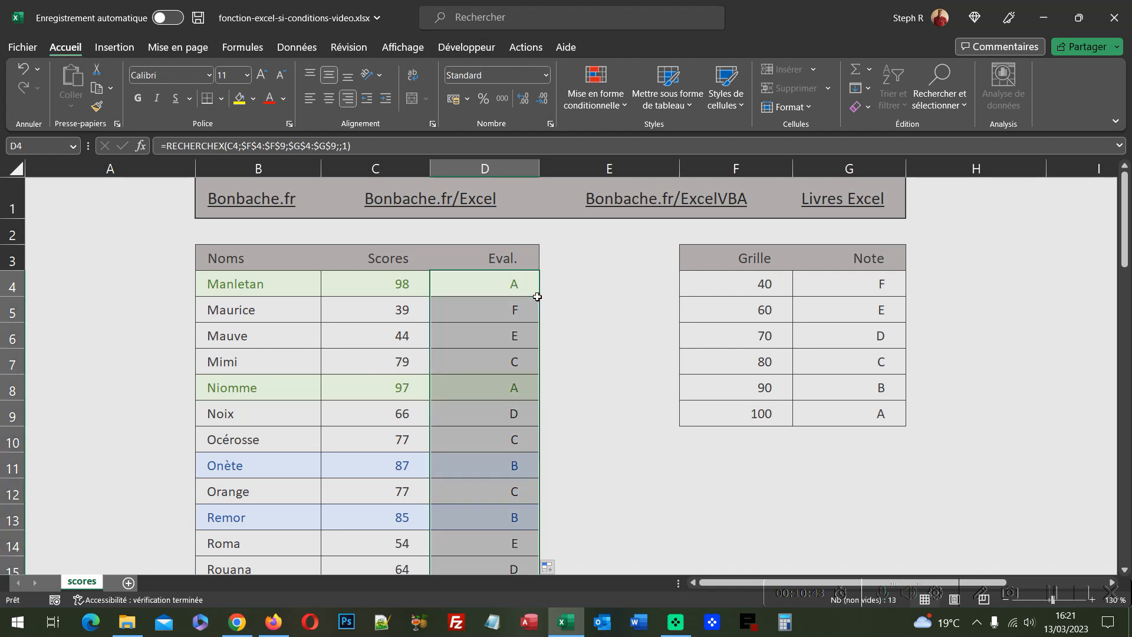
left_click(140, 194)
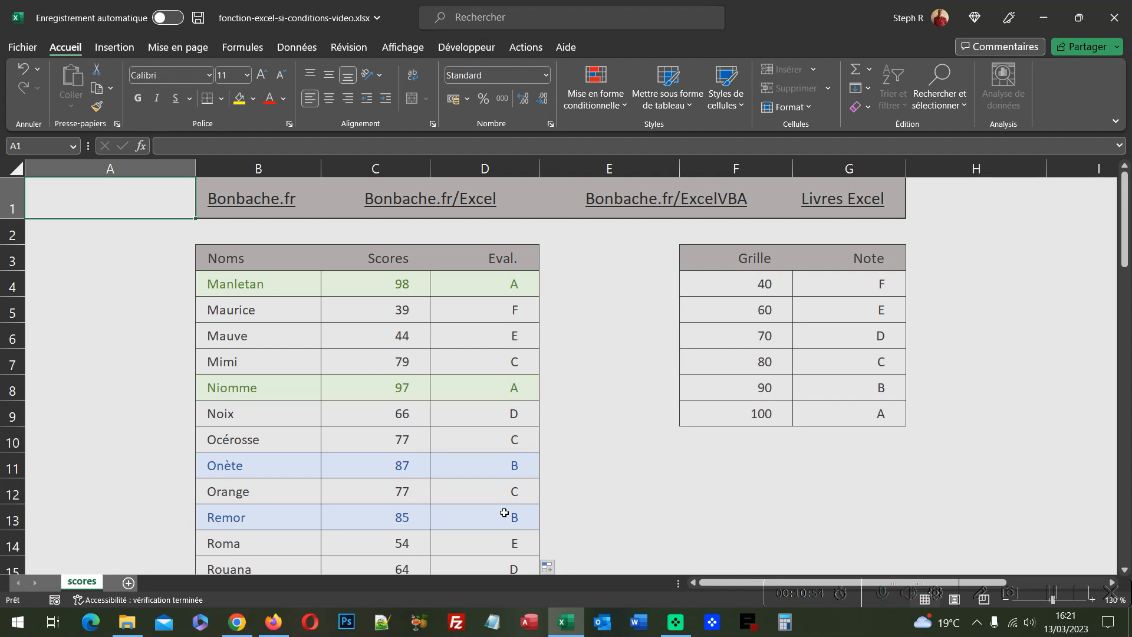
left_click(524, 290)
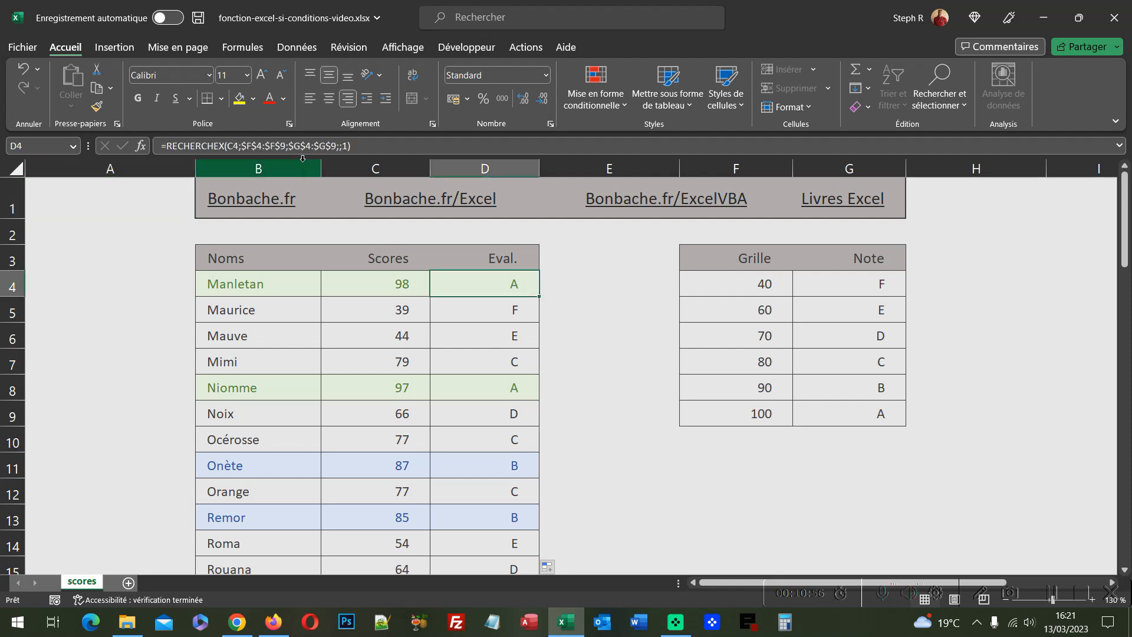